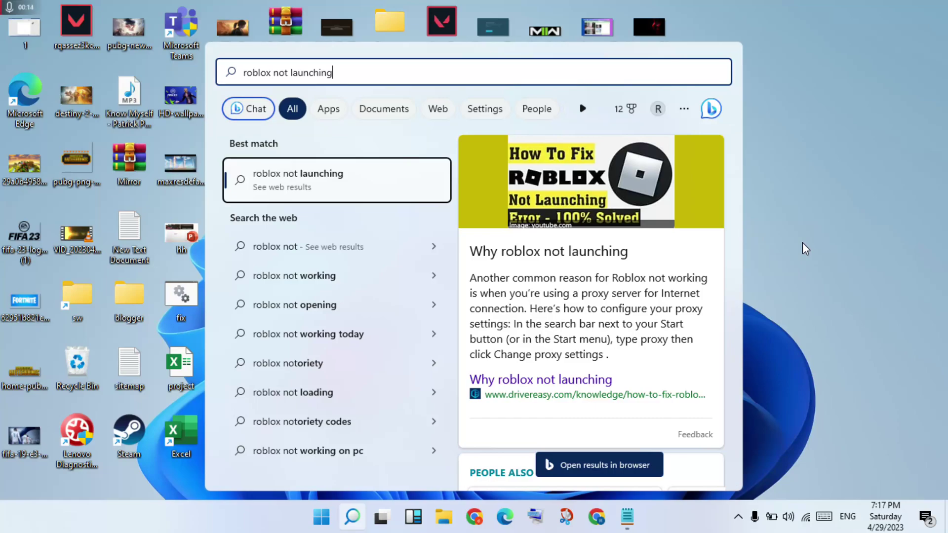
# Dismiss the 'roblox not launching' web results in Windows Search
pyautogui.press('Return')
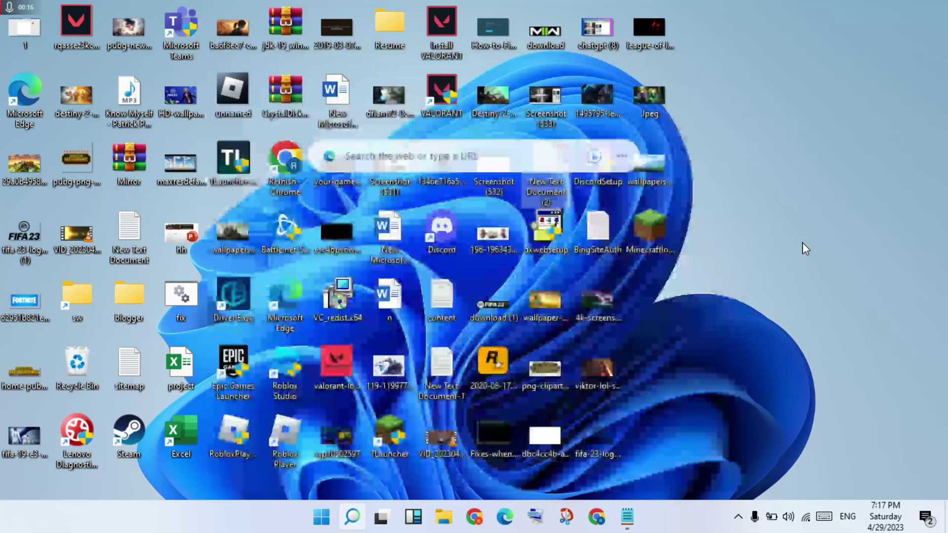
# Read the Roblox fix checklist in Notepad, minimize it, and start an empty search
pyautogui.click(625, 522)
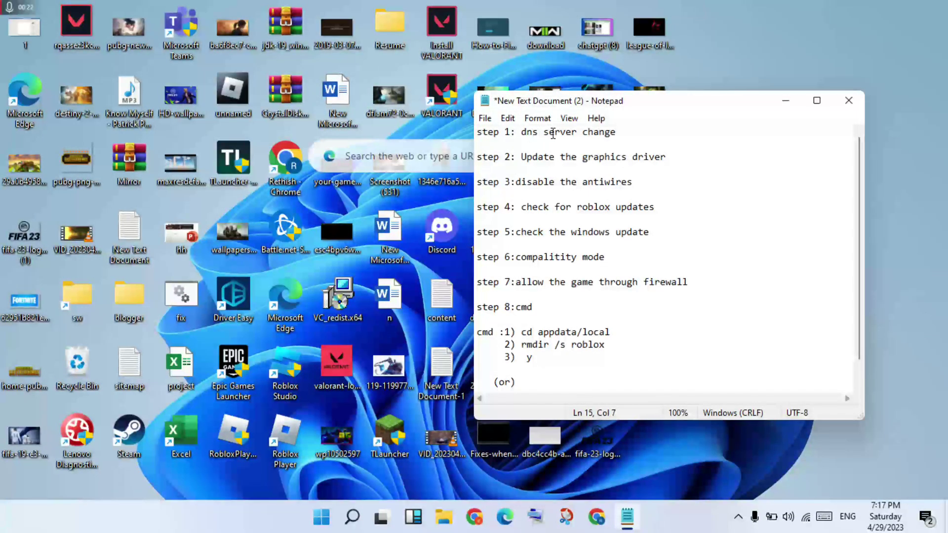
pyautogui.click(791, 104)
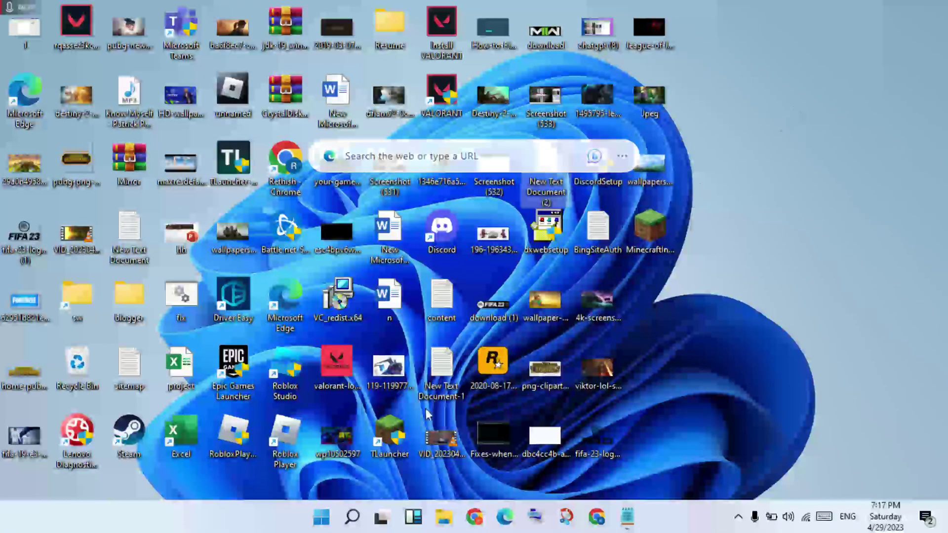
pyautogui.click(350, 518)
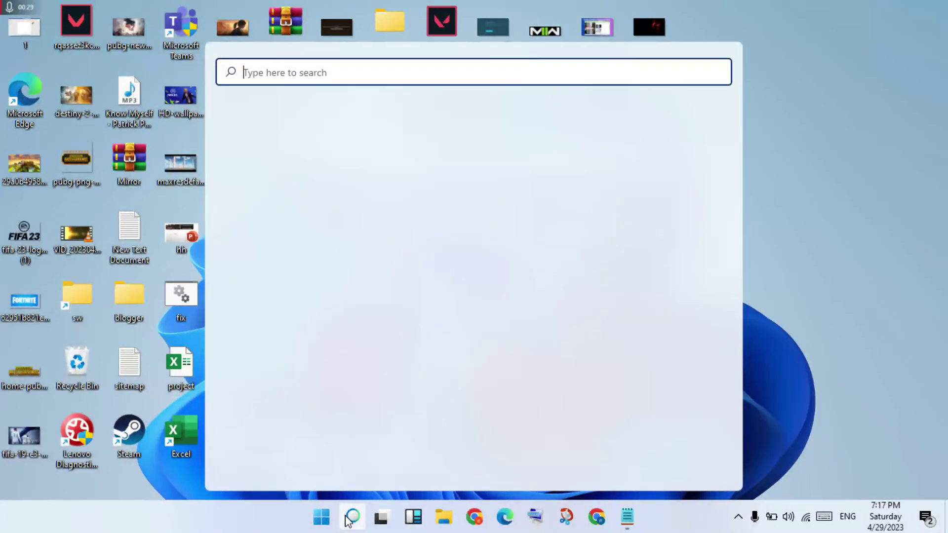
# Search 'con' and open Control Panel from the results
pyautogui.write('con')
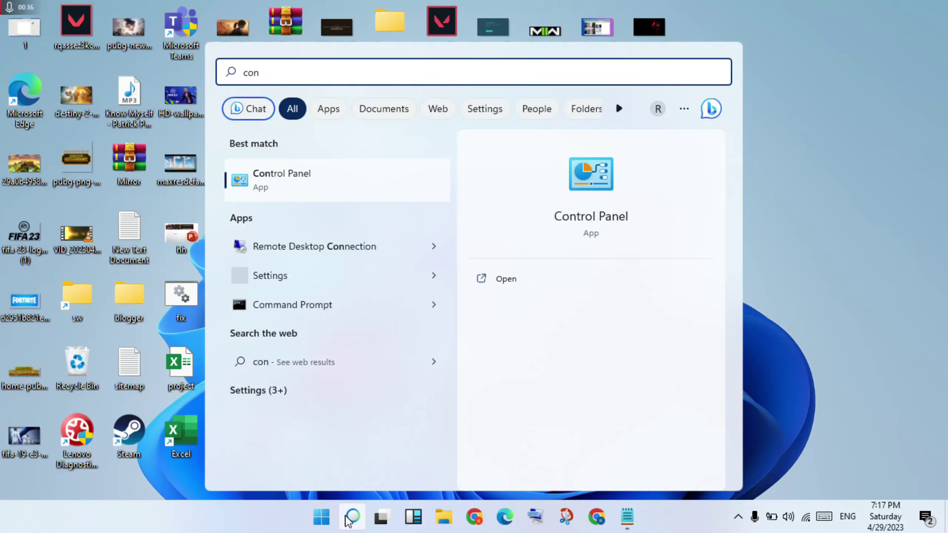
pyautogui.click(347, 519)
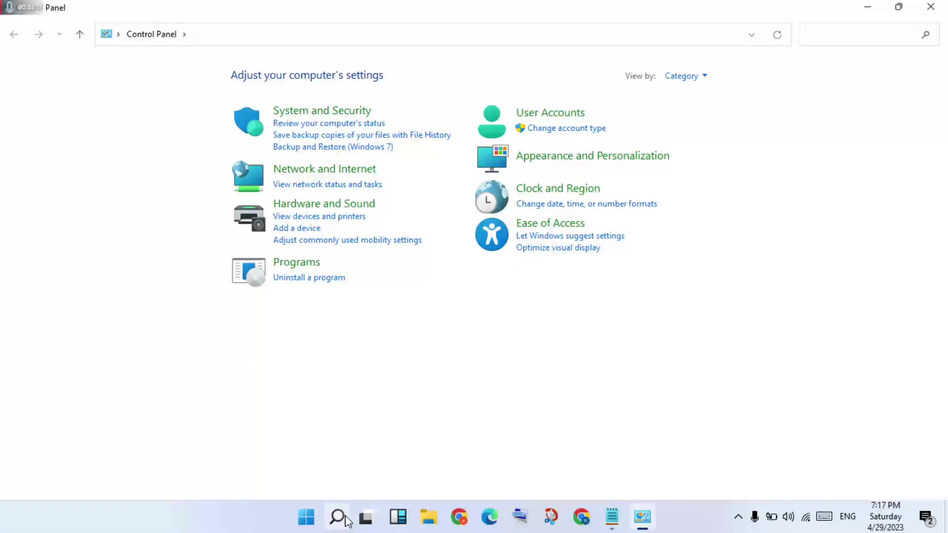
# Go through Network and Sharing Center to the adapter list (Ethernet, VPN, Wi-Fi)
pyautogui.click(328, 173)
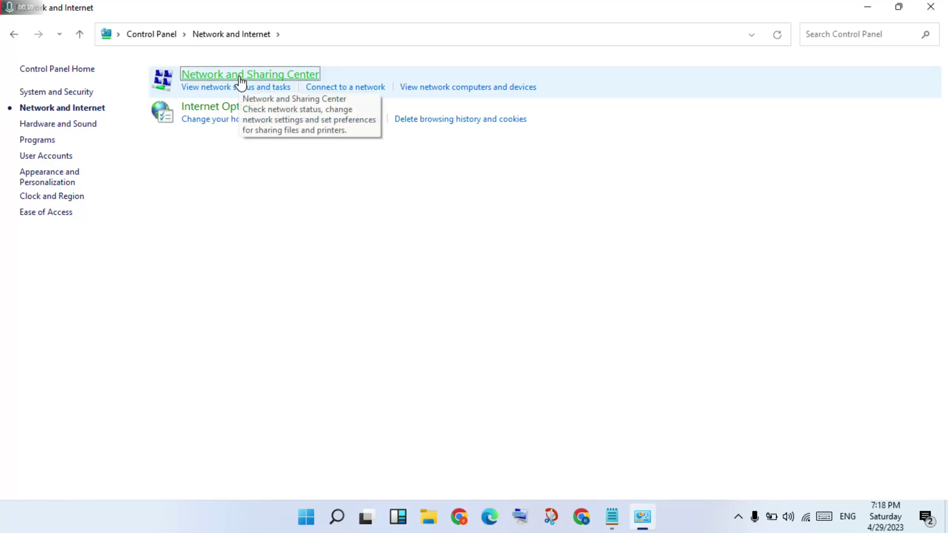
pyautogui.click(239, 75)
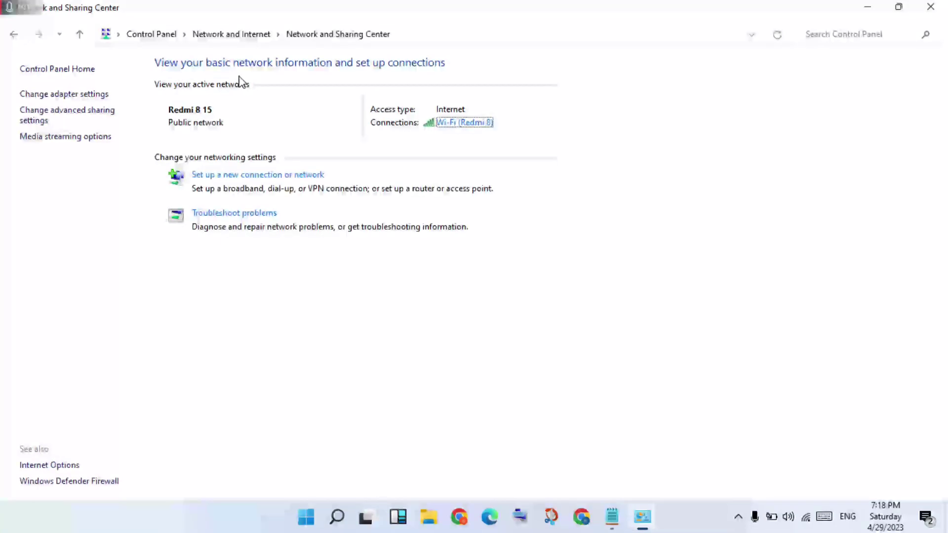
pyautogui.click(85, 96)
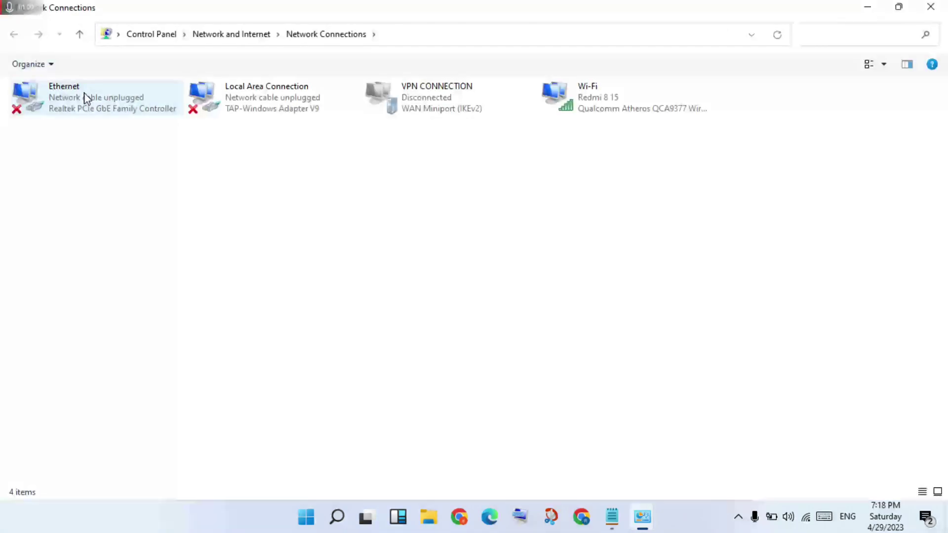
# Set the Wi-Fi adapter's IPv4 DNS to preferred 8.8.8.8 and alternate 8.8.4.4
pyautogui.rightClick(571, 117)
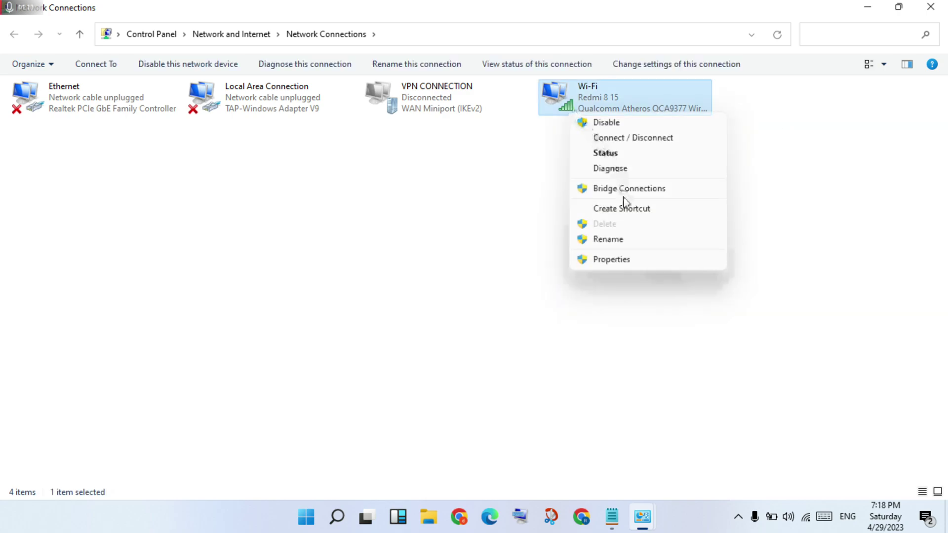
pyautogui.click(613, 259)
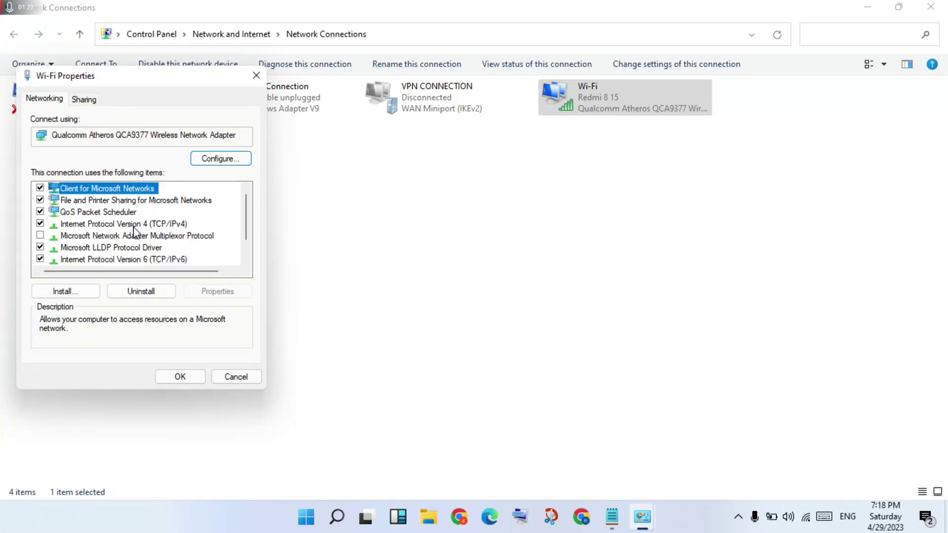
pyautogui.click(134, 226)
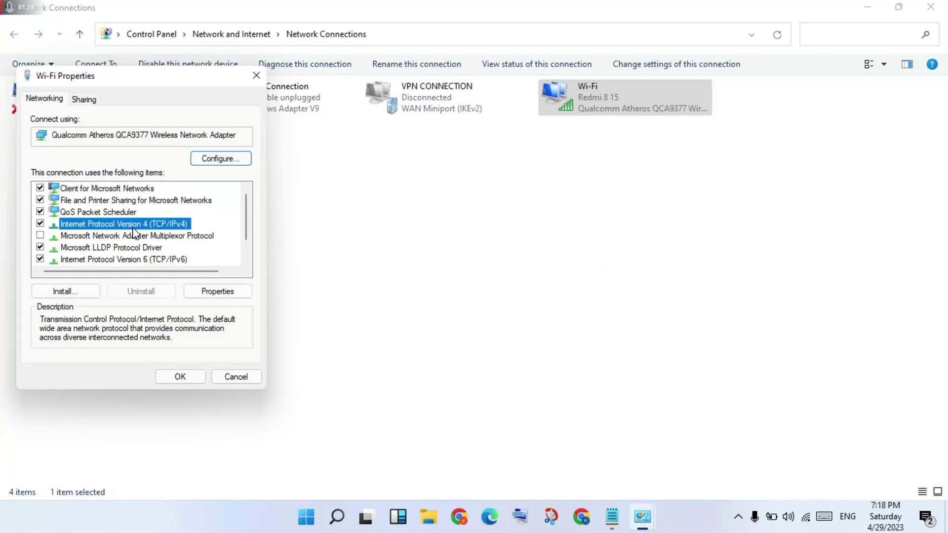
pyautogui.click(215, 292)
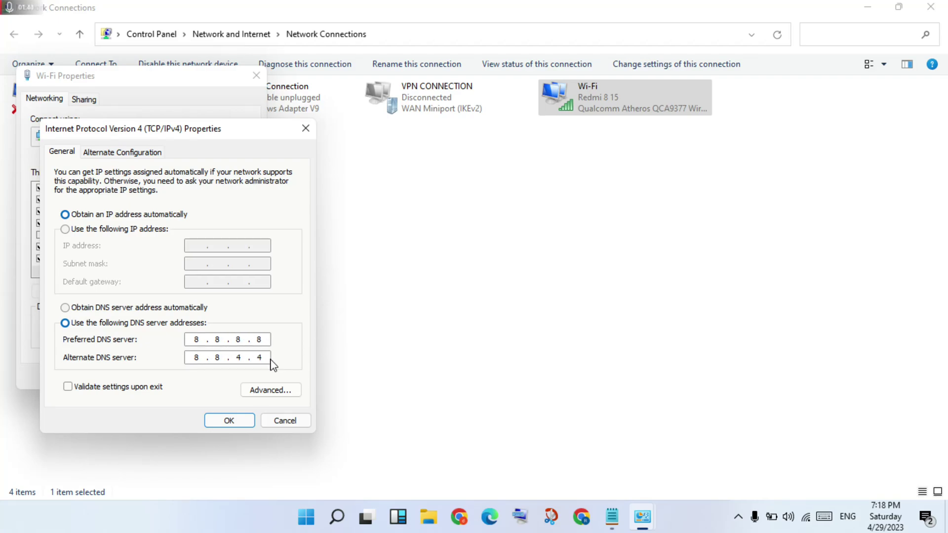
pyautogui.click(230, 420)
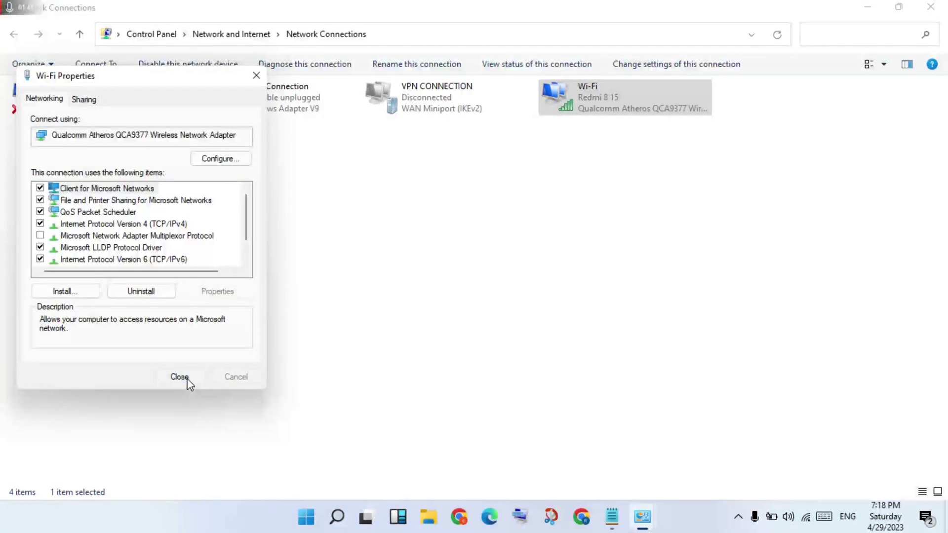
pyautogui.click(179, 377)
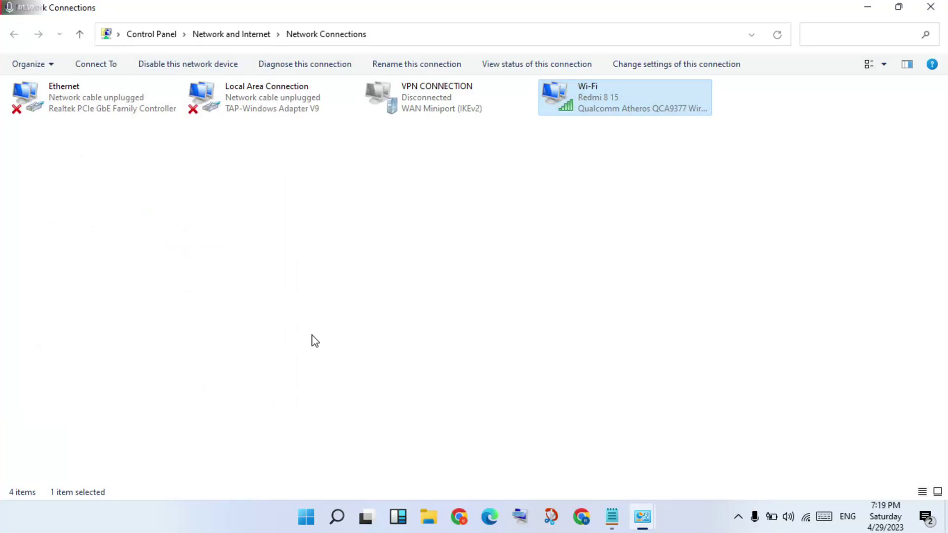
# Clear to the desktop, read checklist step 2 on the graphics driver, then minimize Notepad
pyautogui.hotkey('alt', 'Left')
pyautogui.press('super+d')
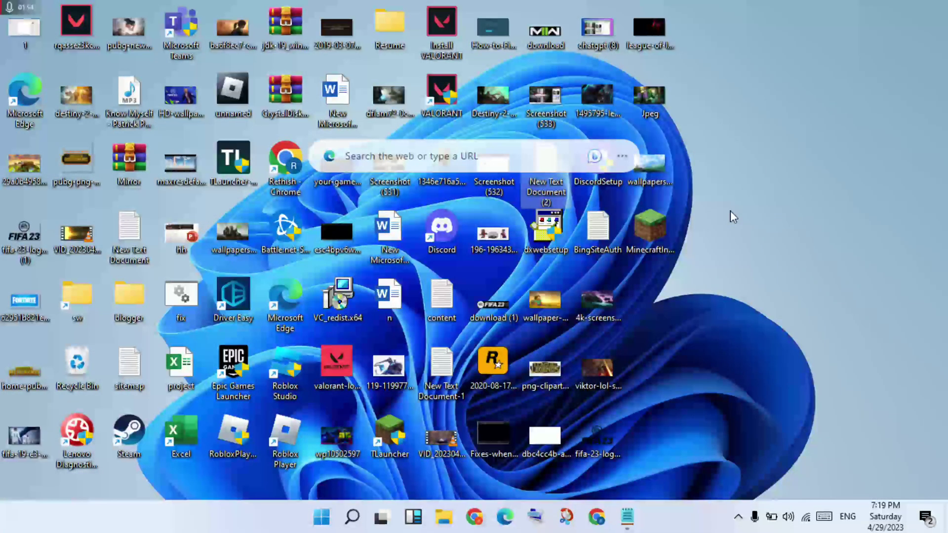
pyautogui.click(627, 517)
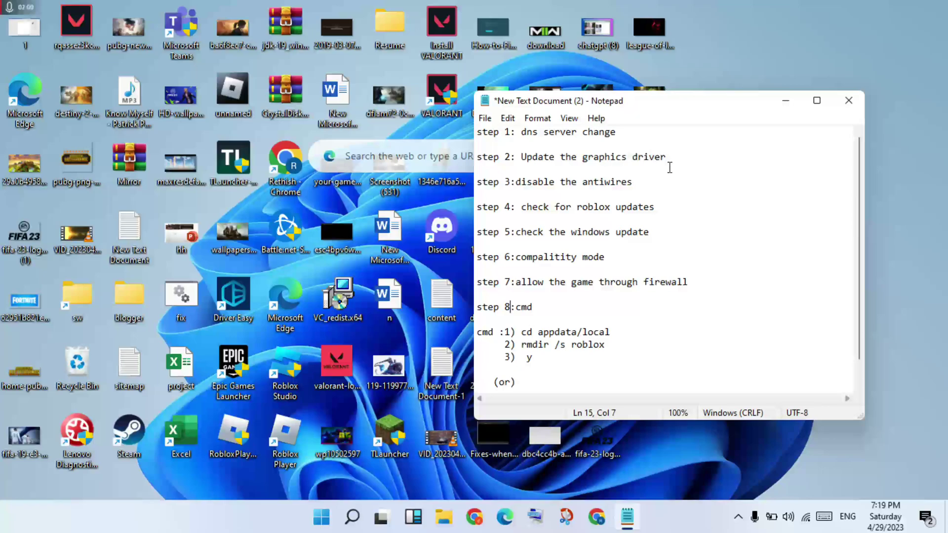
pyautogui.click(785, 102)
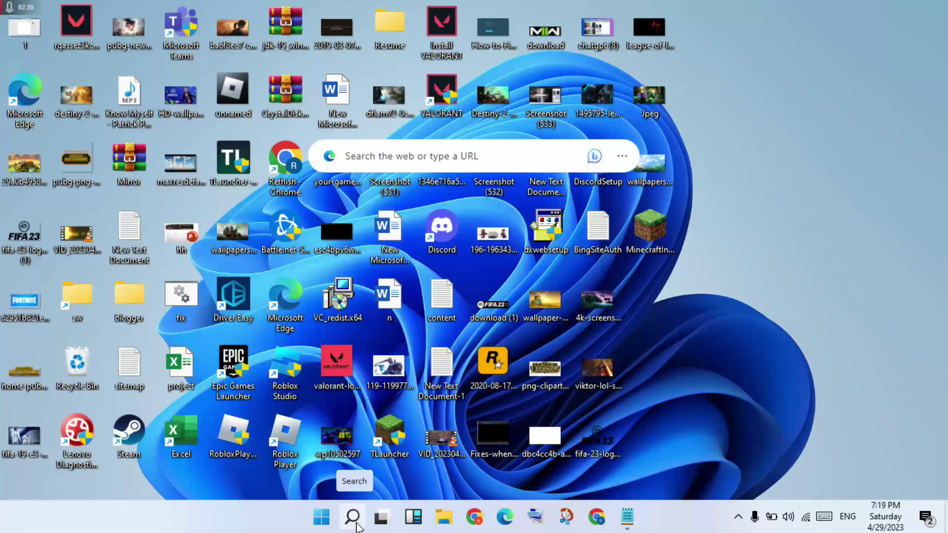
# Search 'devi' and open Device Manager
pyautogui.click(355, 524)
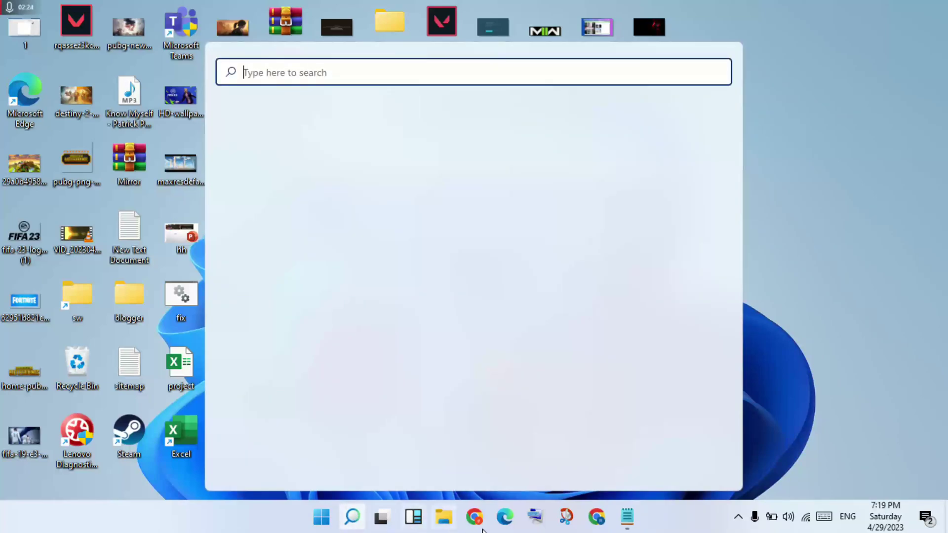
pyautogui.write('d')
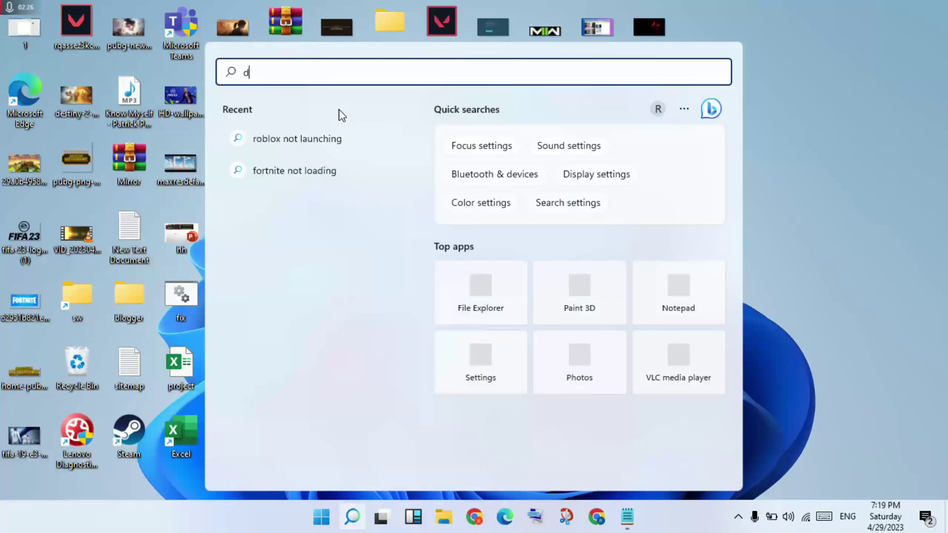
pyautogui.write('evi')
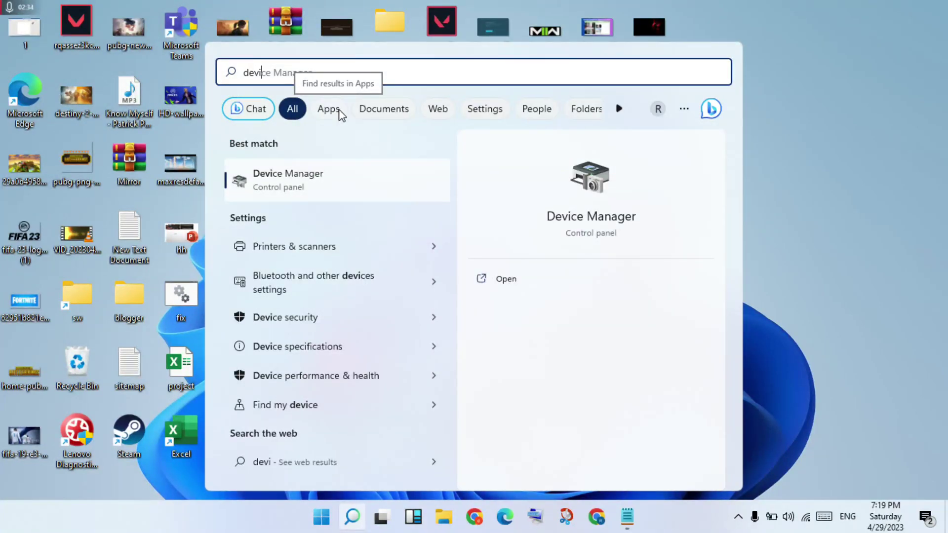
pyautogui.press('Escape')
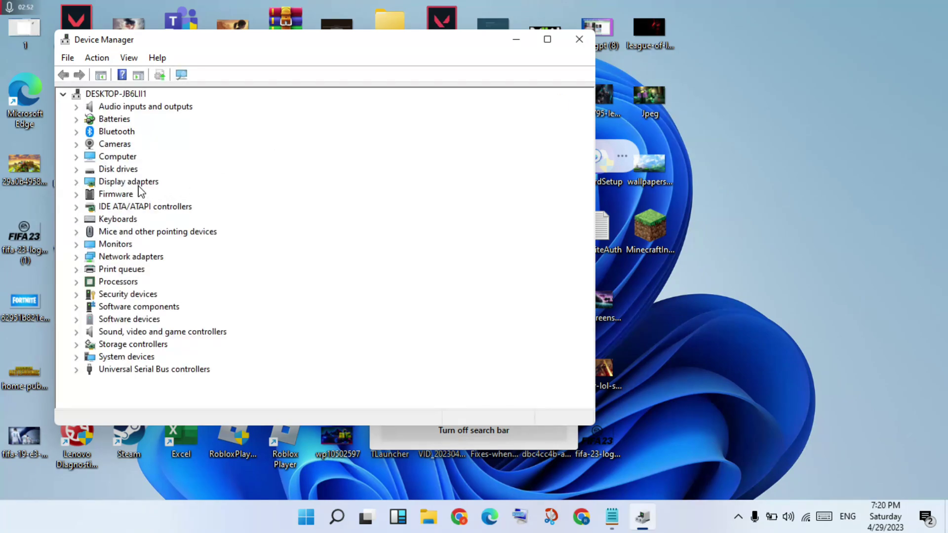
# Start and cancel a driver update for AMD Radeon(TM) R4 Graphics, then close Device Manager
pyautogui.doubleClick(135, 184)
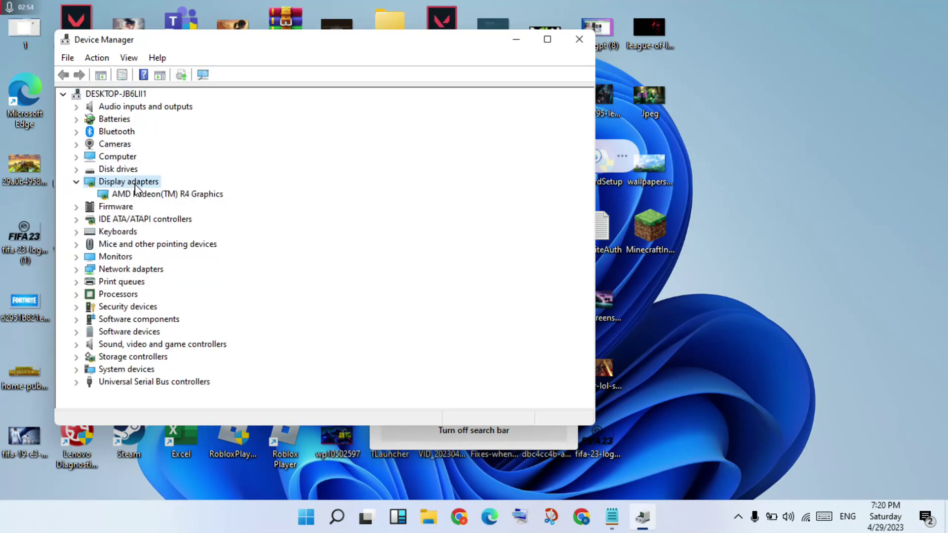
pyautogui.click(166, 199)
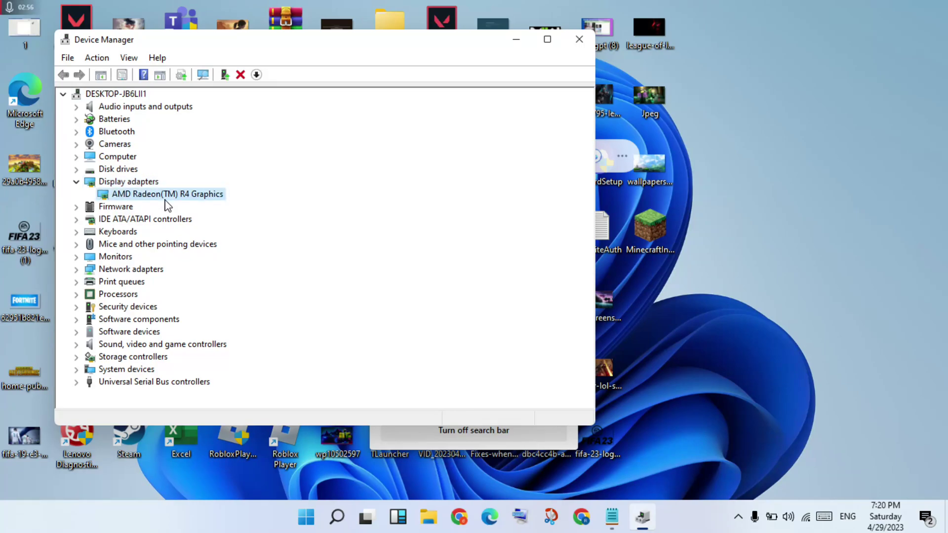
pyautogui.rightClick(166, 201)
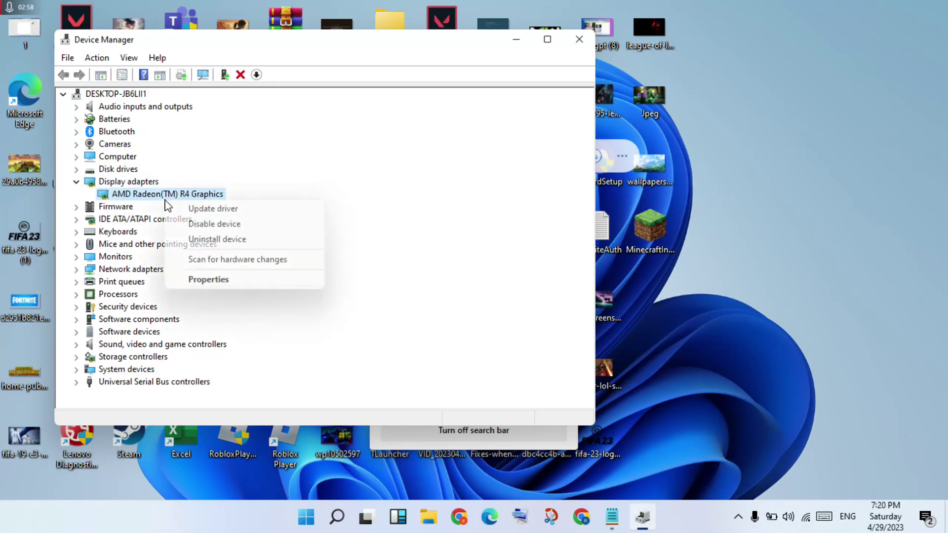
pyautogui.click(205, 211)
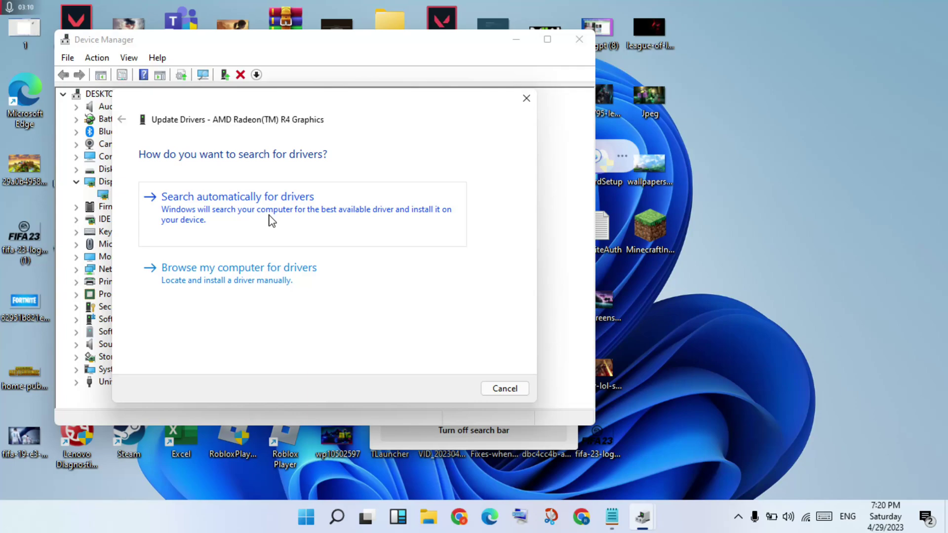
pyautogui.click(518, 388)
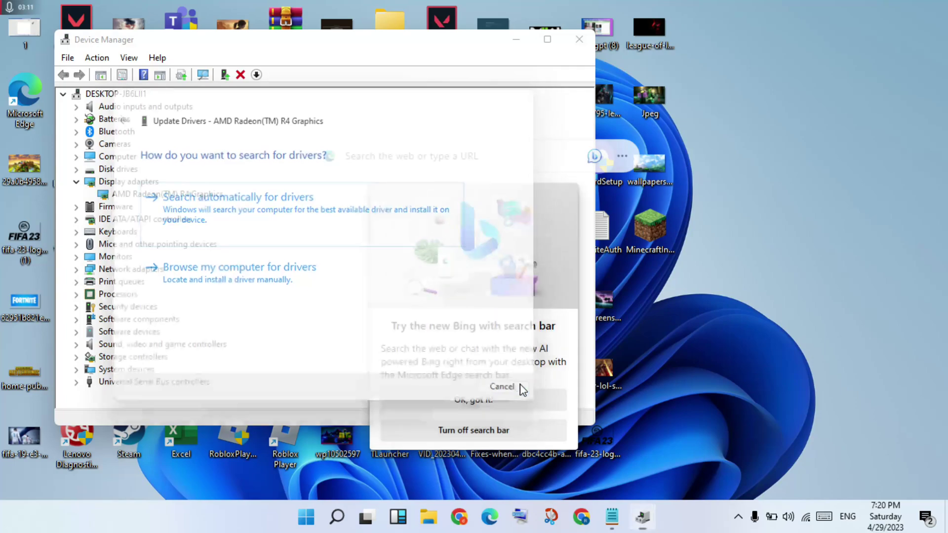
pyautogui.click(580, 35)
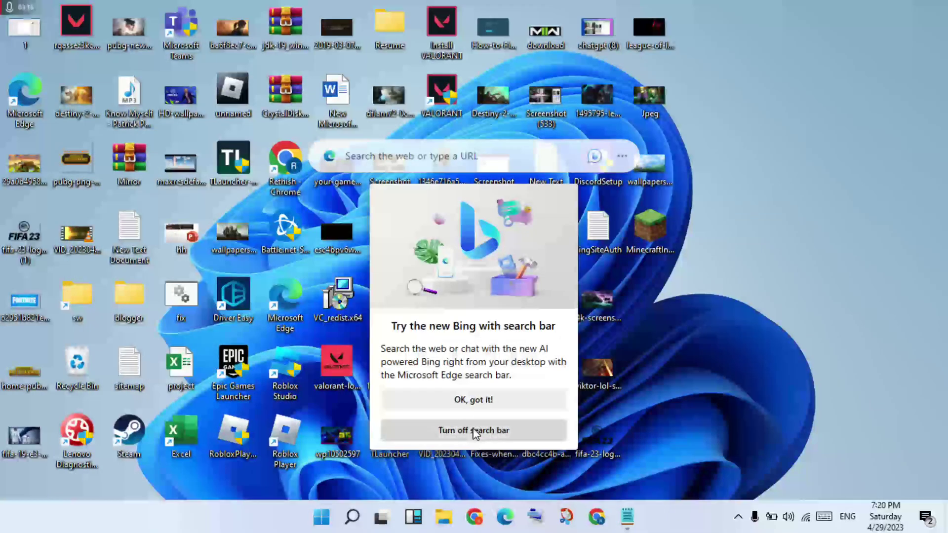
# Turn off Edge's 'Try the new Bing with search bar' promotion
pyautogui.click(474, 433)
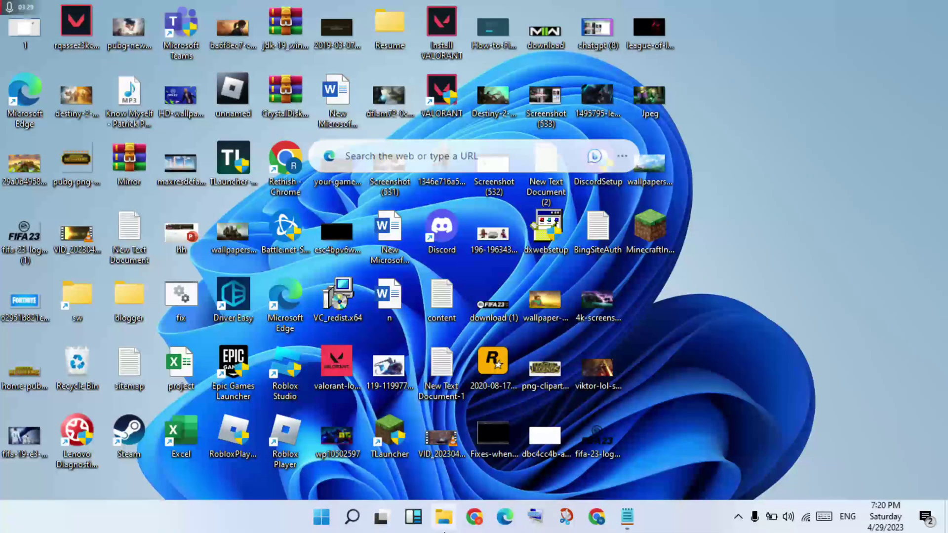
pyautogui.click(627, 518)
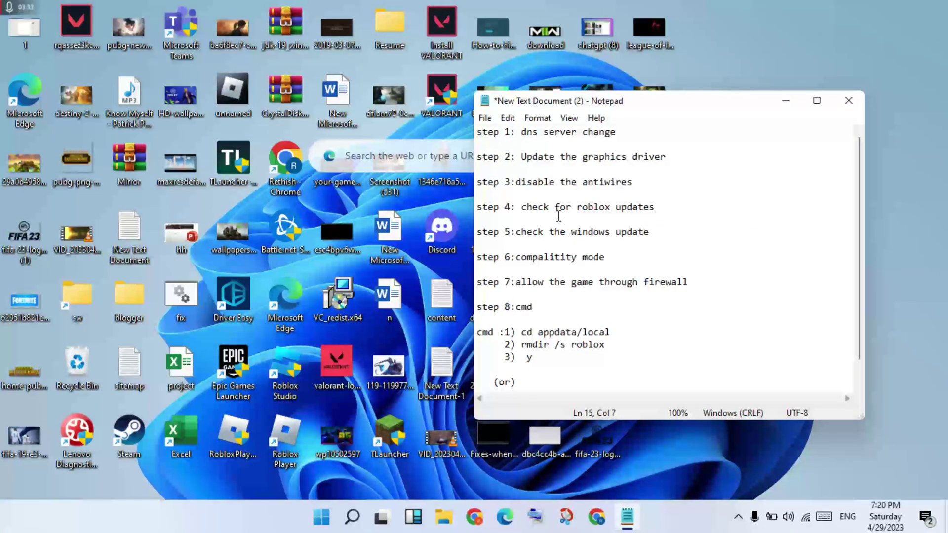
pyautogui.click(558, 205)
pyautogui.click(785, 102)
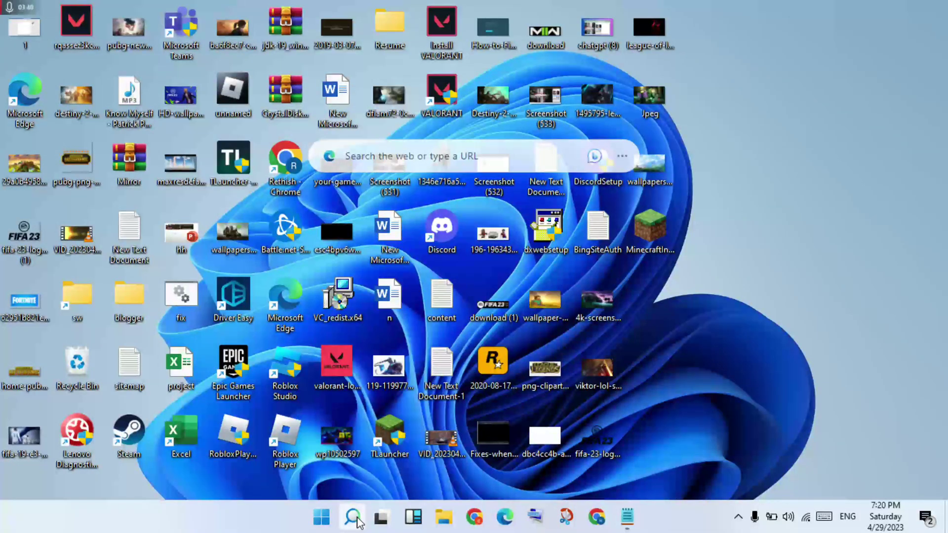
# Search 'sett' to launch Settings and go to Update & Security
pyautogui.click(354, 518)
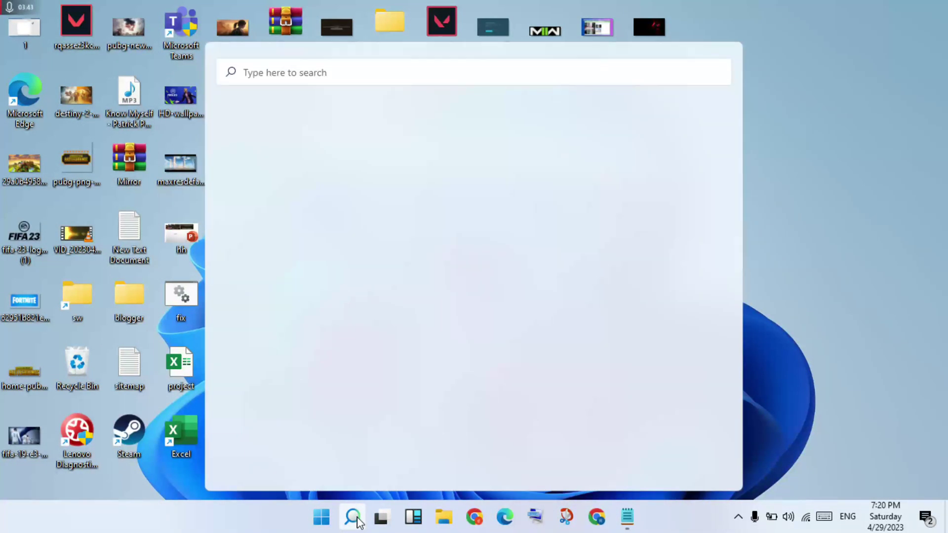
pyautogui.write('sett')
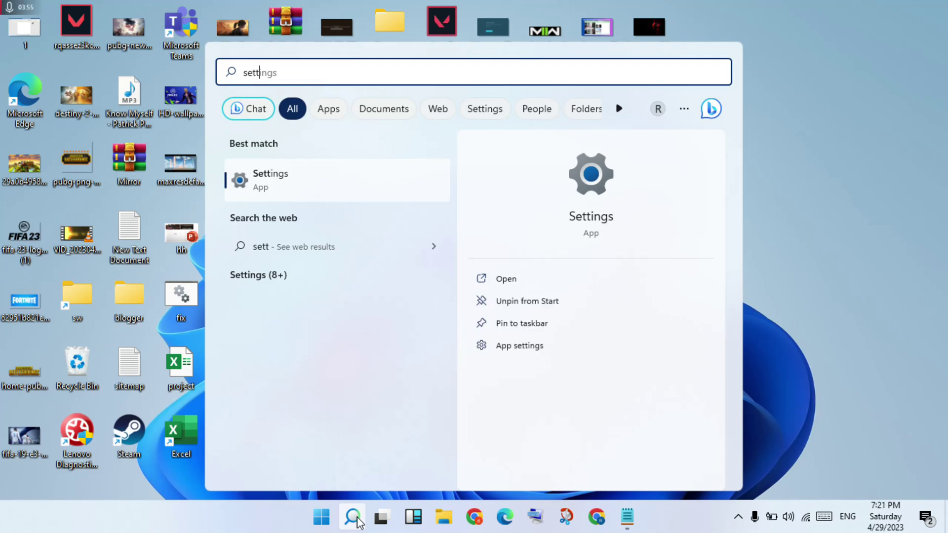
pyautogui.press('Return')
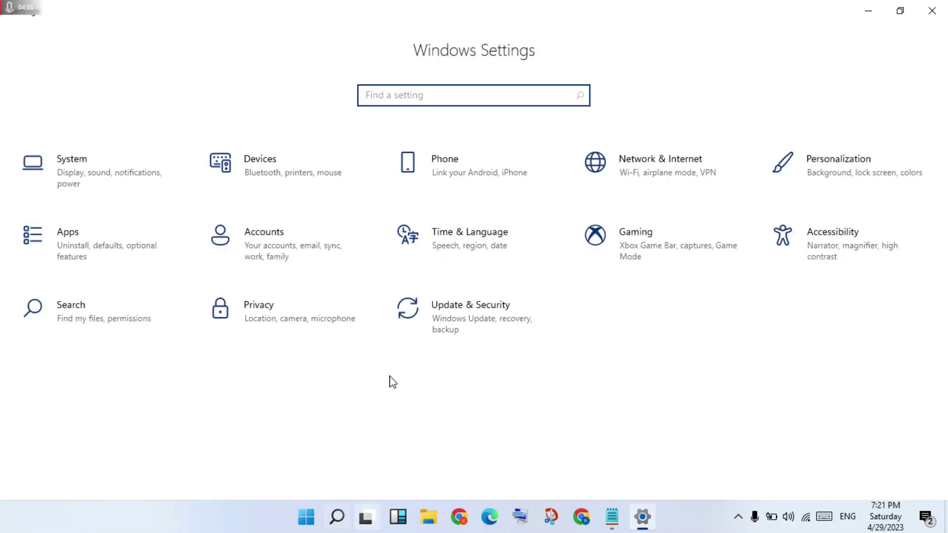
pyautogui.click(469, 306)
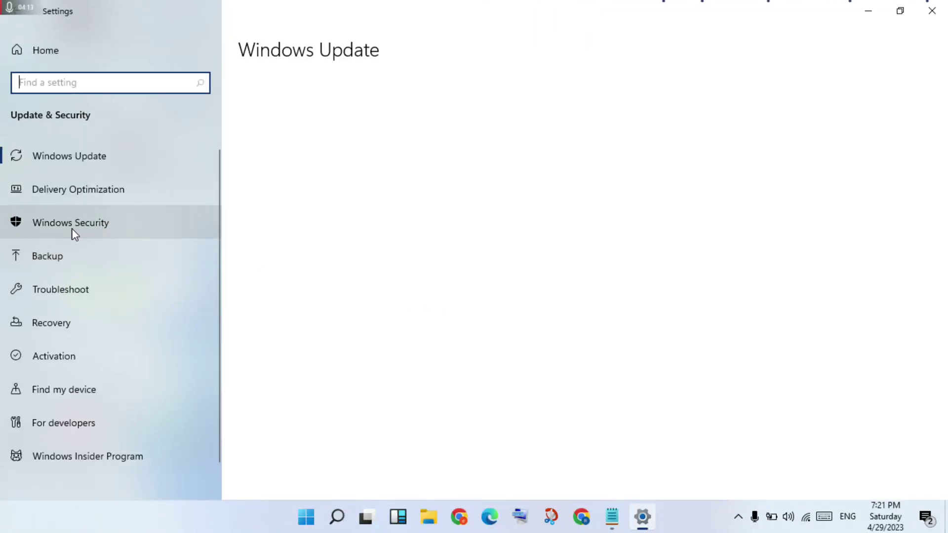
# Go to Windows Security and open its Virus & threat protection page
pyautogui.click(119, 226)
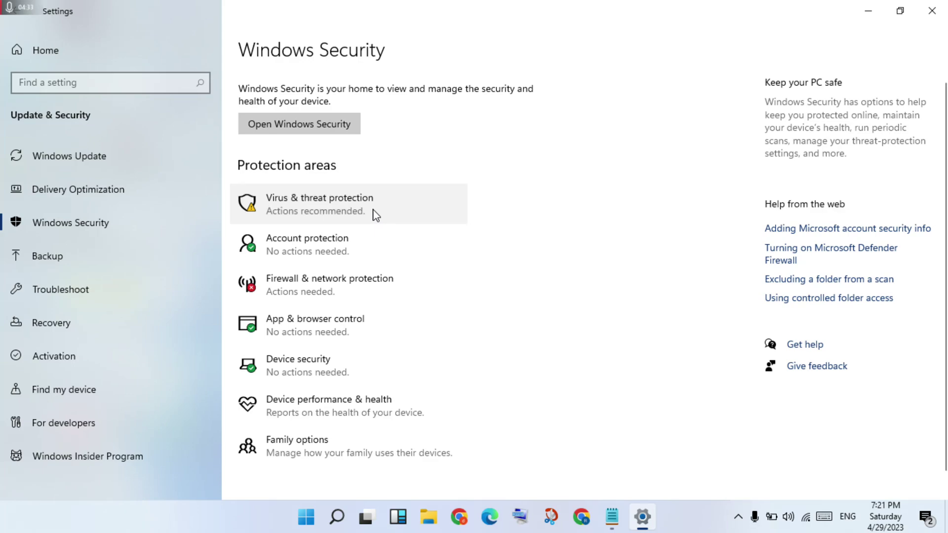
pyautogui.click(481, 462)
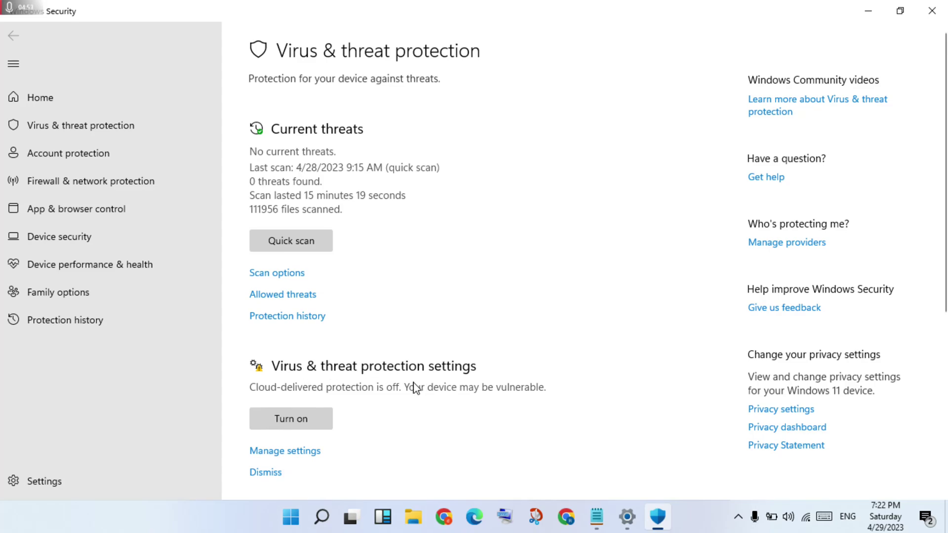
# Switch Microsoft Defender real-time protection off and approve the permission prompt
pyautogui.click(295, 457)
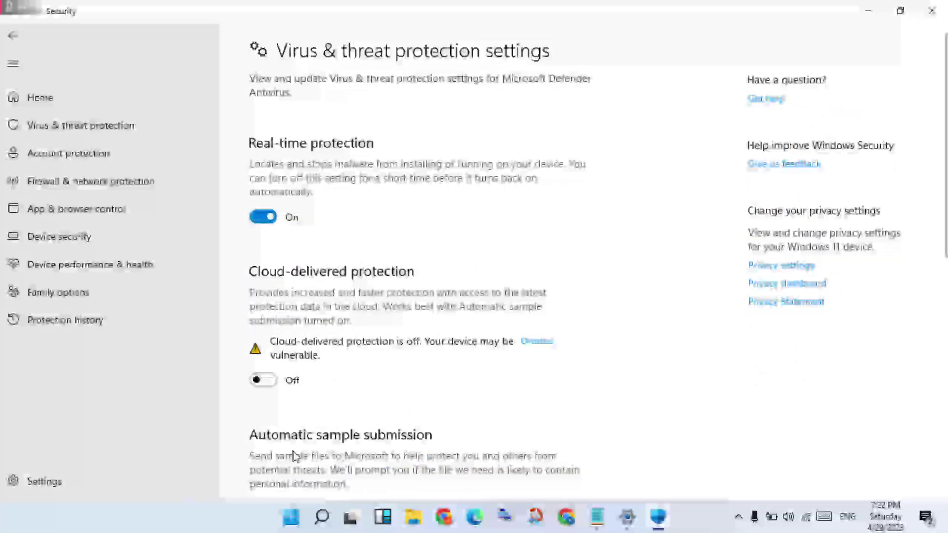
pyautogui.click(264, 217)
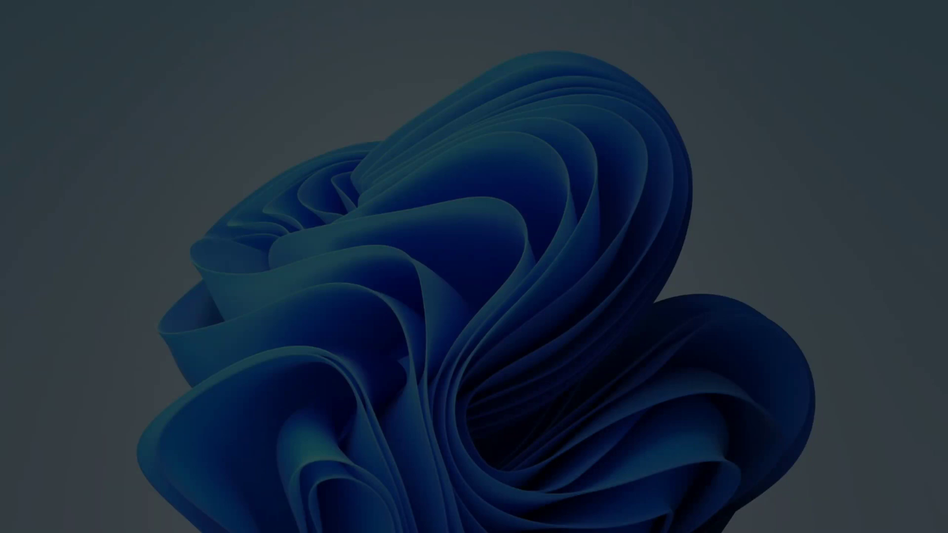
pyautogui.hotkey('alt', 'y')
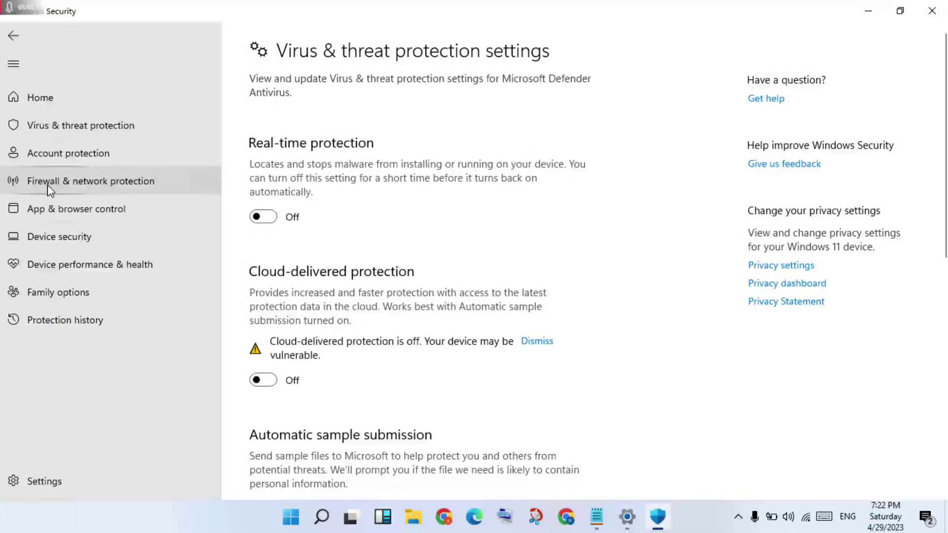
# Turn off Microsoft Defender Firewall for the Public network, then minimize Windows Security
pyautogui.click(148, 195)
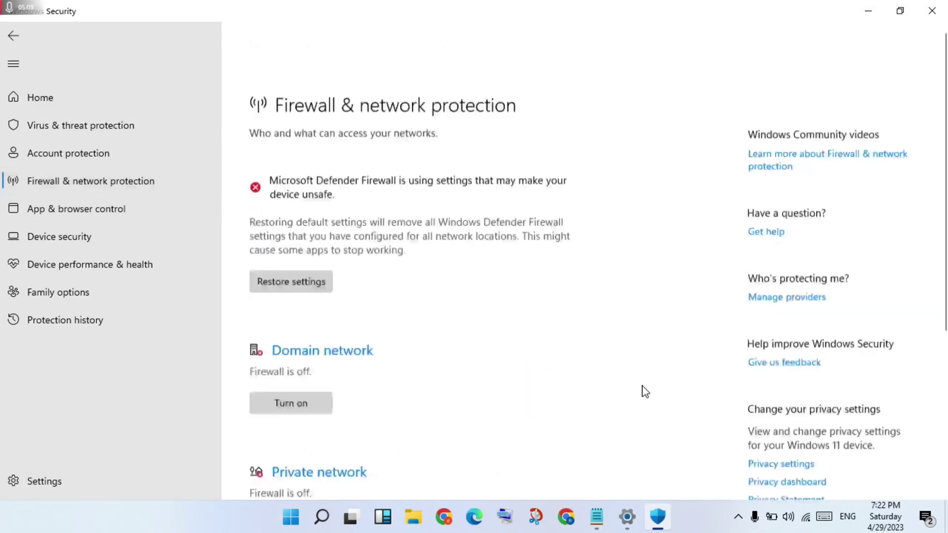
pyautogui.scroll(-5, 645, 392)
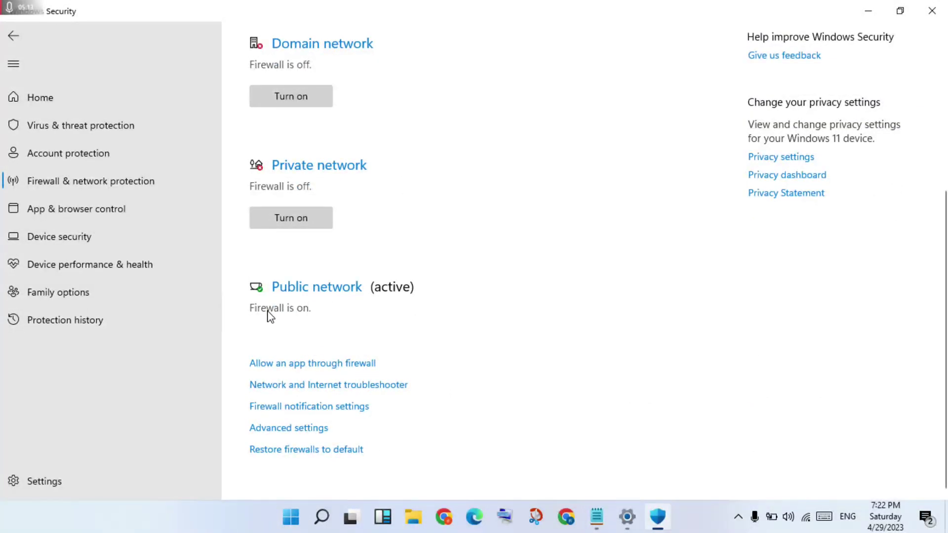
pyautogui.click(307, 290)
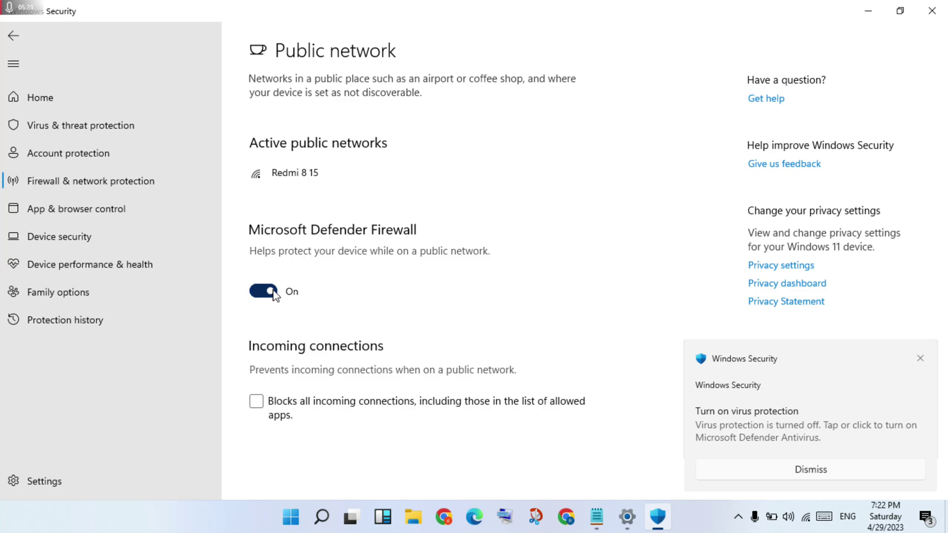
pyautogui.click(264, 291)
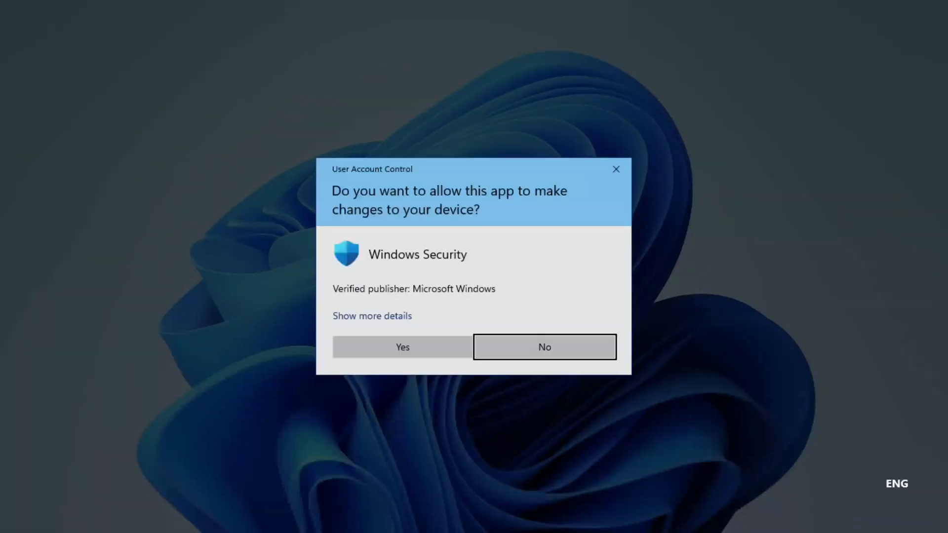
pyautogui.click(404, 348)
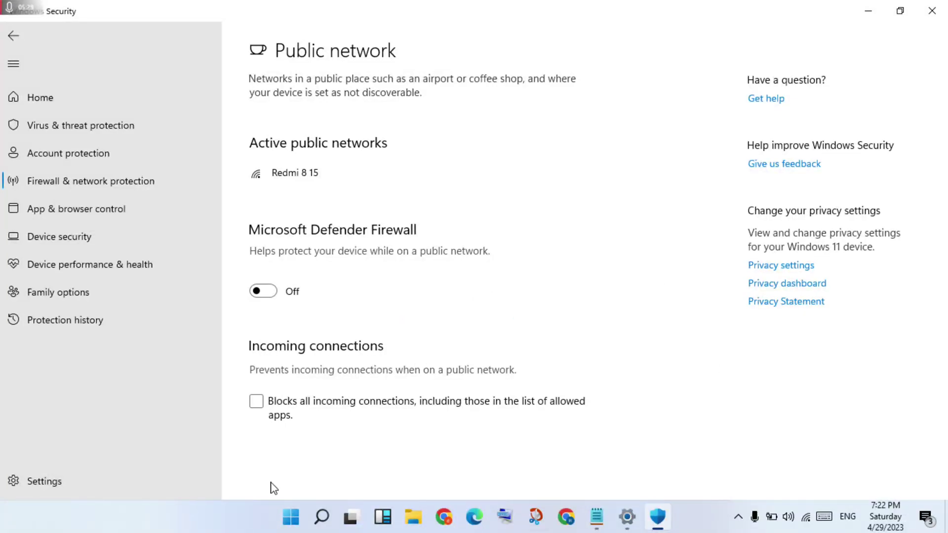
pyautogui.click(871, 9)
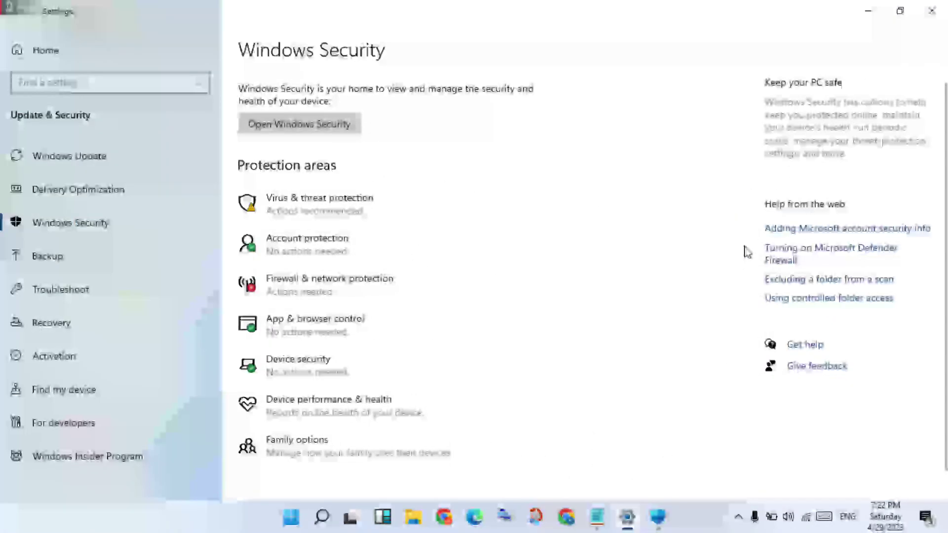
# Show the desktop, glance at the Notepad fix checklist, then minimize it
pyautogui.press('super+d')
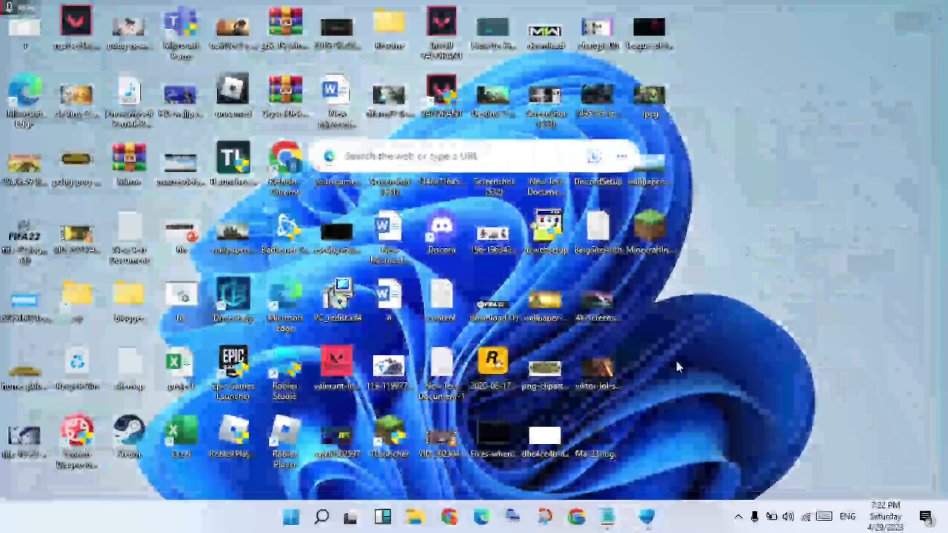
pyautogui.click(611, 518)
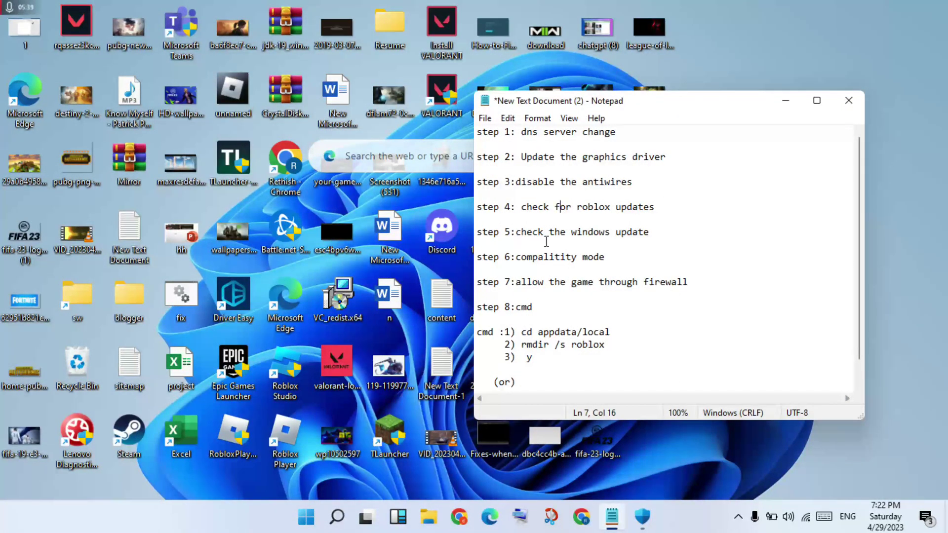
pyautogui.click(784, 102)
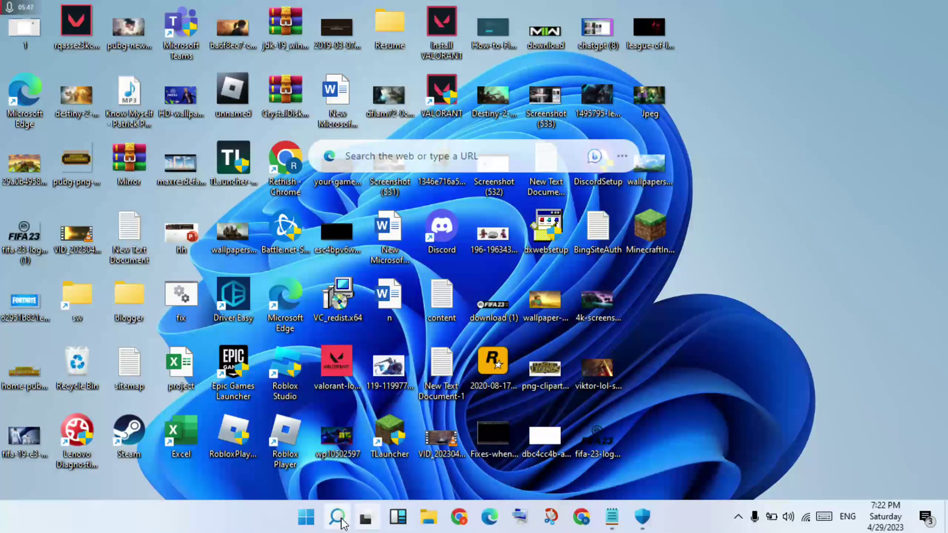
# Search Windows for 'sett' and launch the Settings app from the results
pyautogui.click(338, 519)
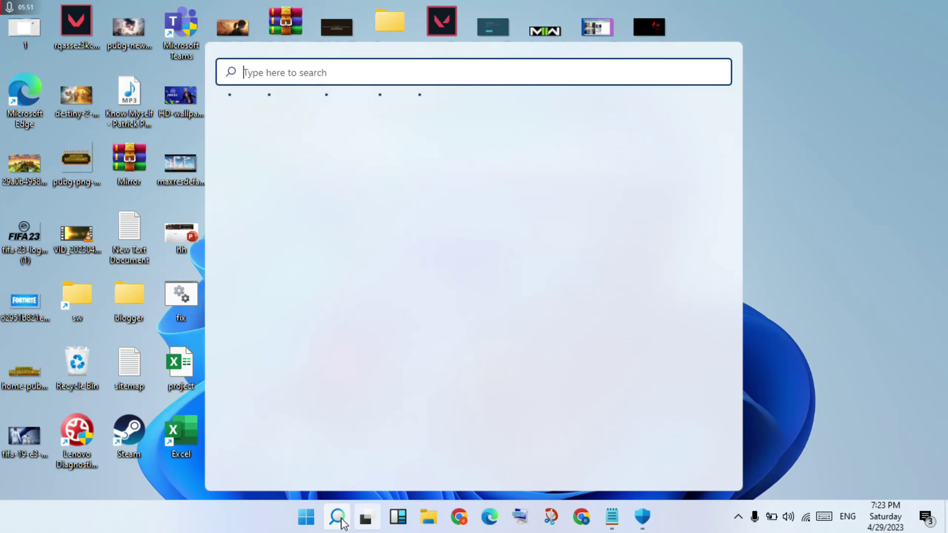
pyautogui.click(365, 518)
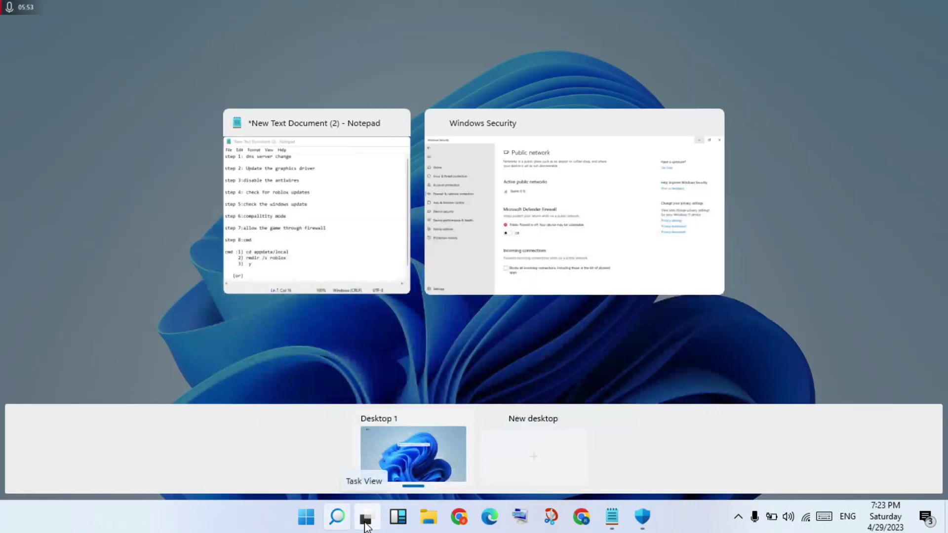
pyautogui.click(365, 518)
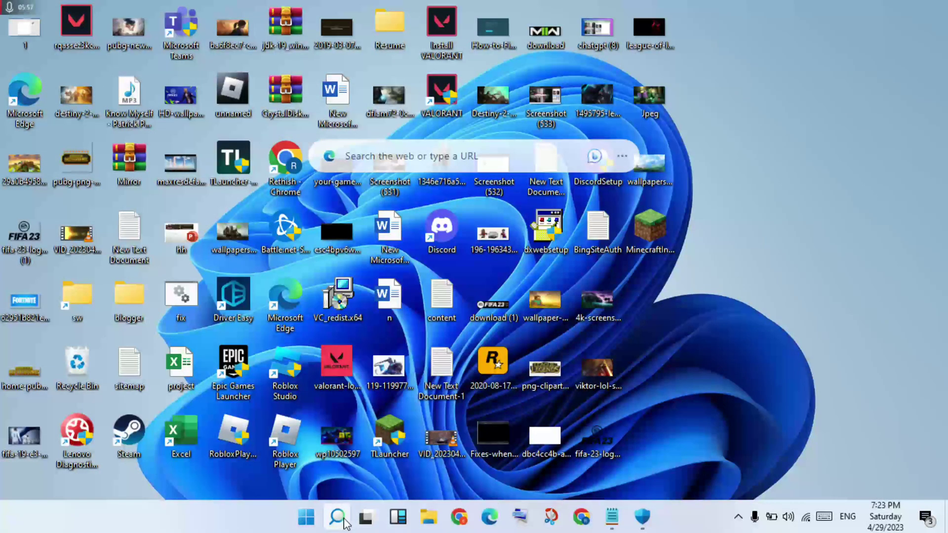
pyautogui.click(338, 518)
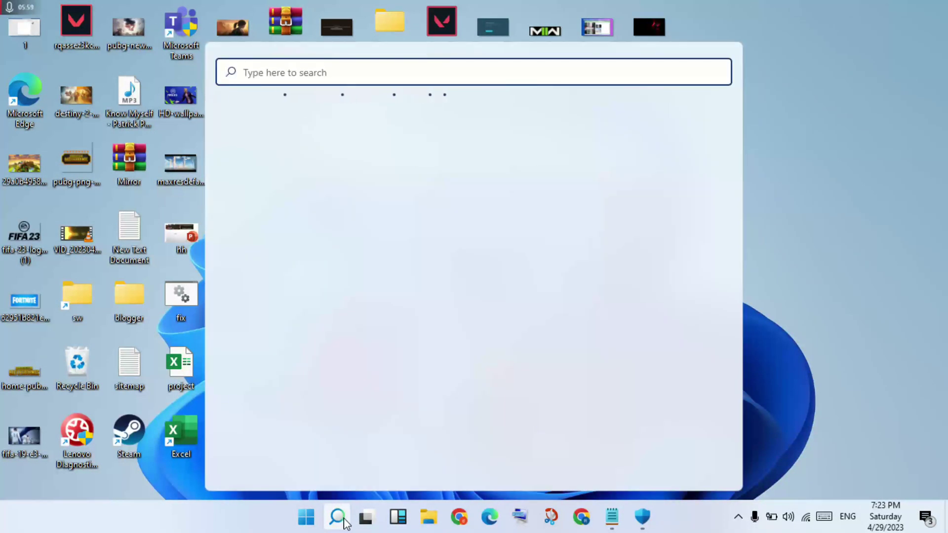
pyautogui.write('se')
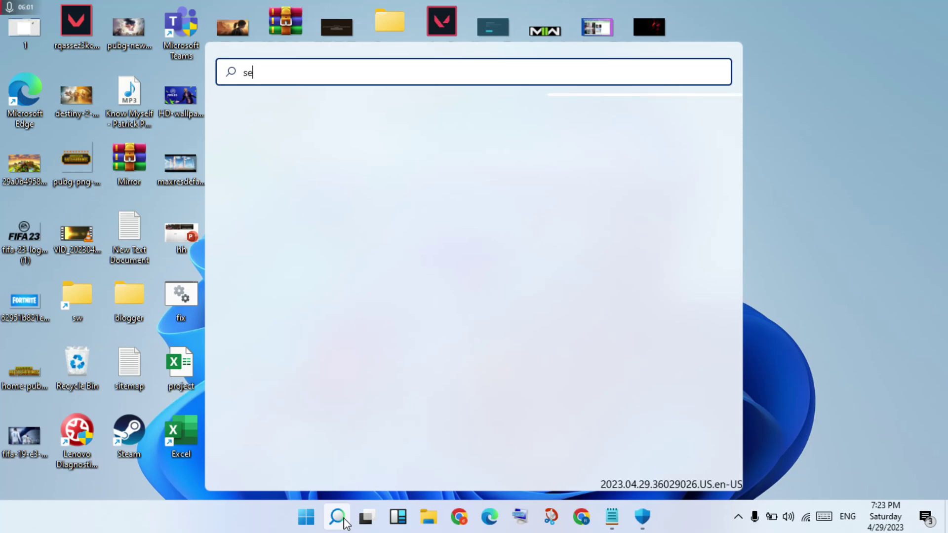
pyautogui.press('BackSpace')
pyautogui.press('BackSpace')
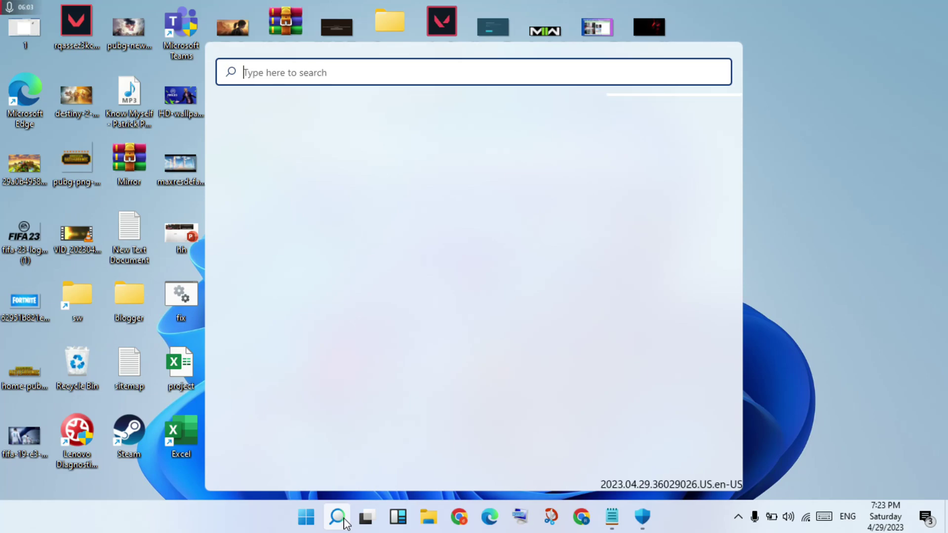
pyautogui.write('ttsett')
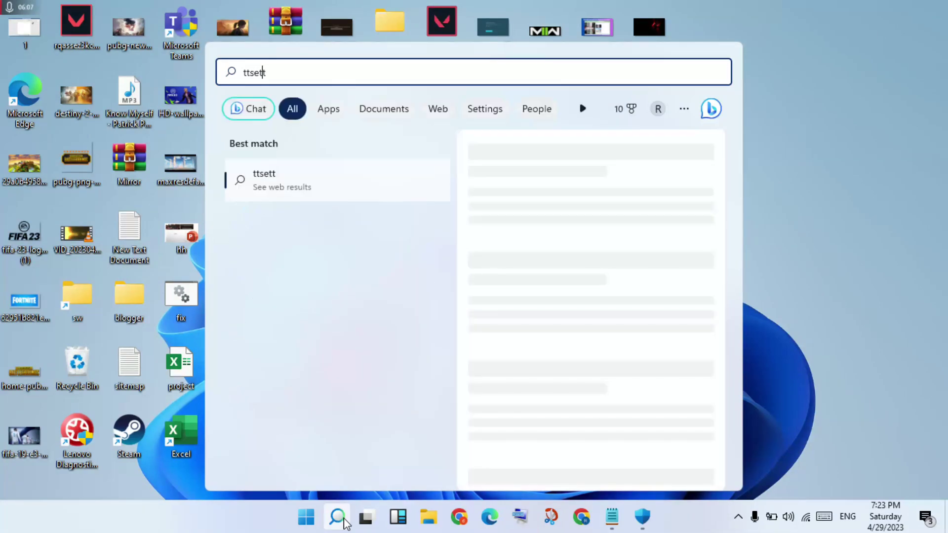
pyautogui.press('Left')
pyautogui.press('Left')
pyautogui.press('Left')
pyautogui.press('Left')
pyautogui.press('BackSpace')
pyautogui.press('BackSpace')
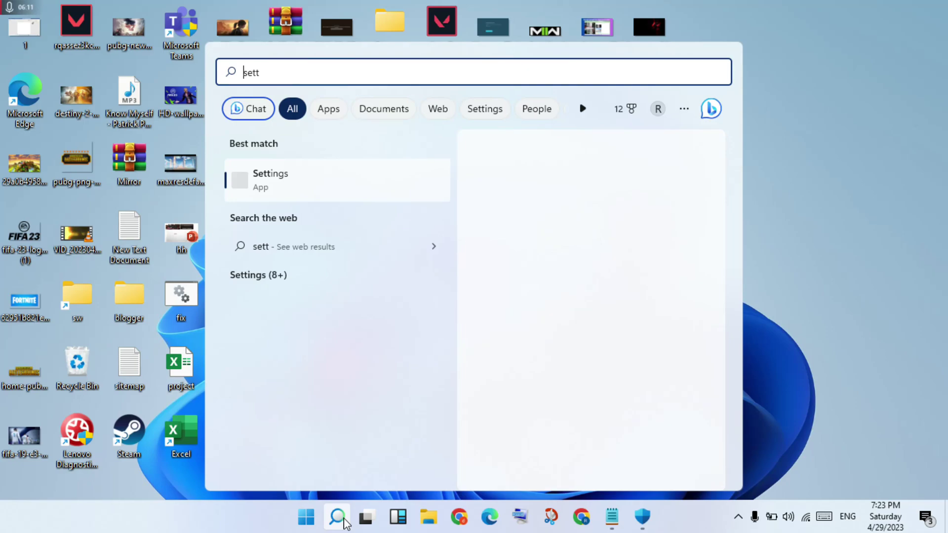
pyautogui.click(368, 195)
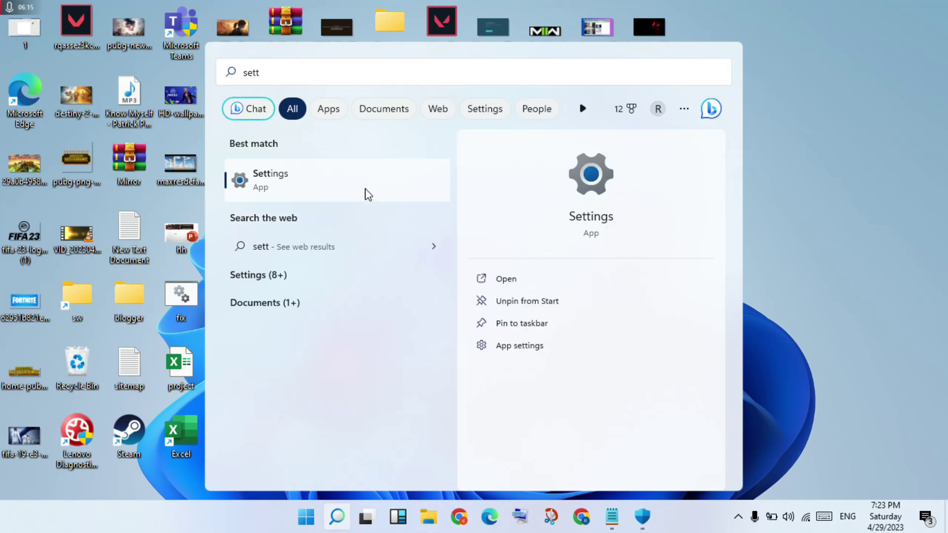
pyautogui.click(368, 195)
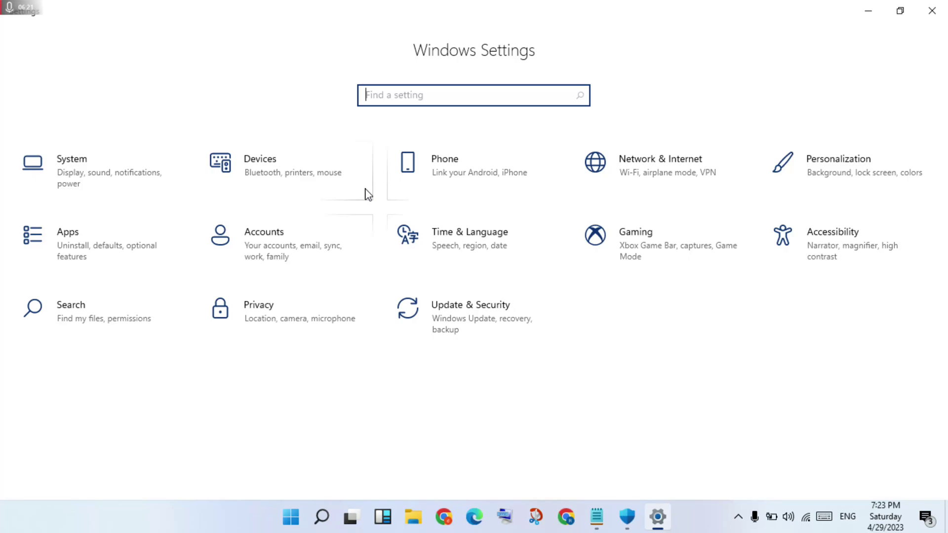
# Check Windows Update's pending Windows 11 Insider Preview updates, then close Settings
pyautogui.click(464, 321)
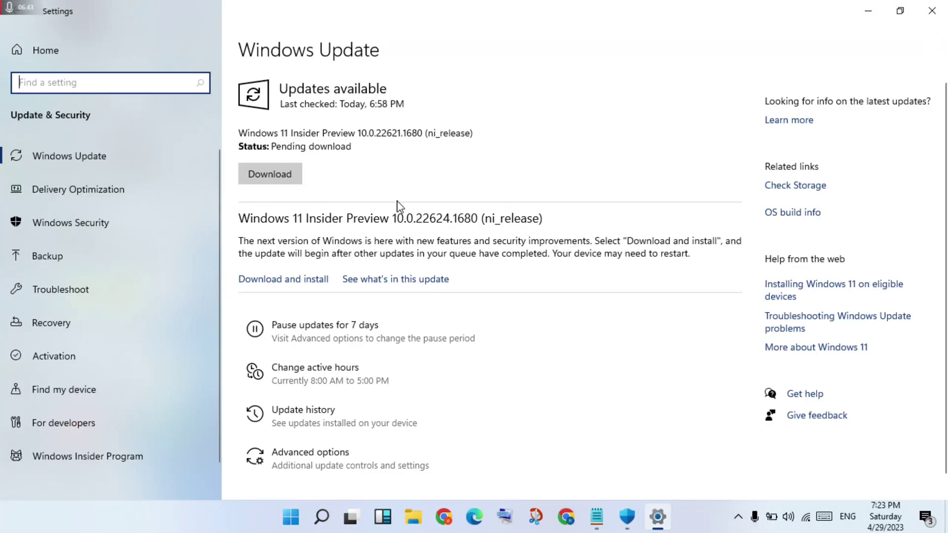
pyautogui.click(932, 11)
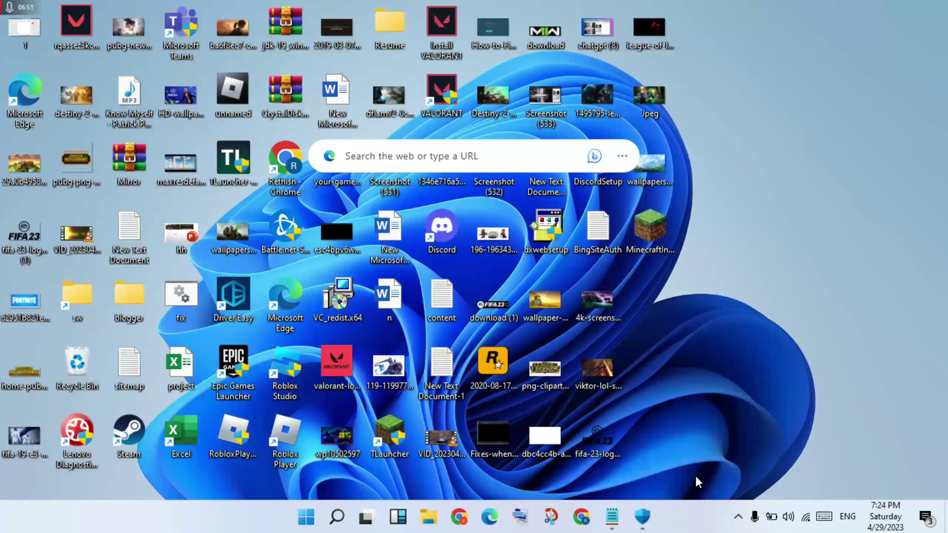
pyautogui.click(612, 508)
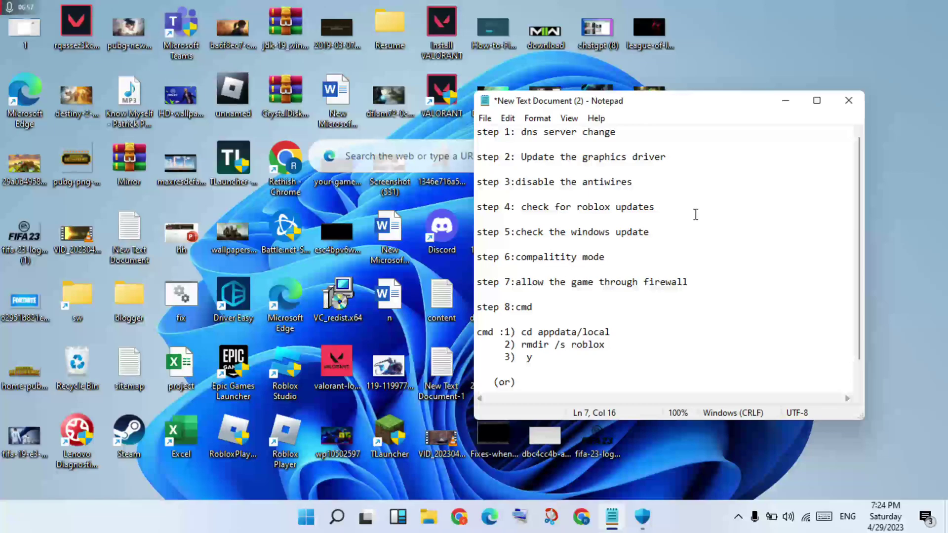
pyautogui.click(785, 102)
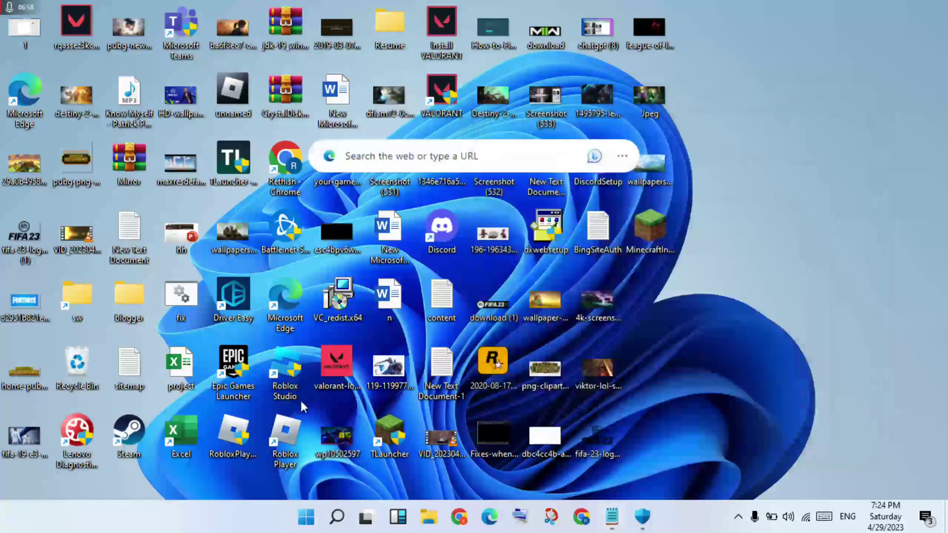
# Show the Roblox Player shortcut's Compatibility tab with Windows 8 mode and Run as administrator checked
pyautogui.rightClick(283, 435)
pyautogui.click(339, 424)
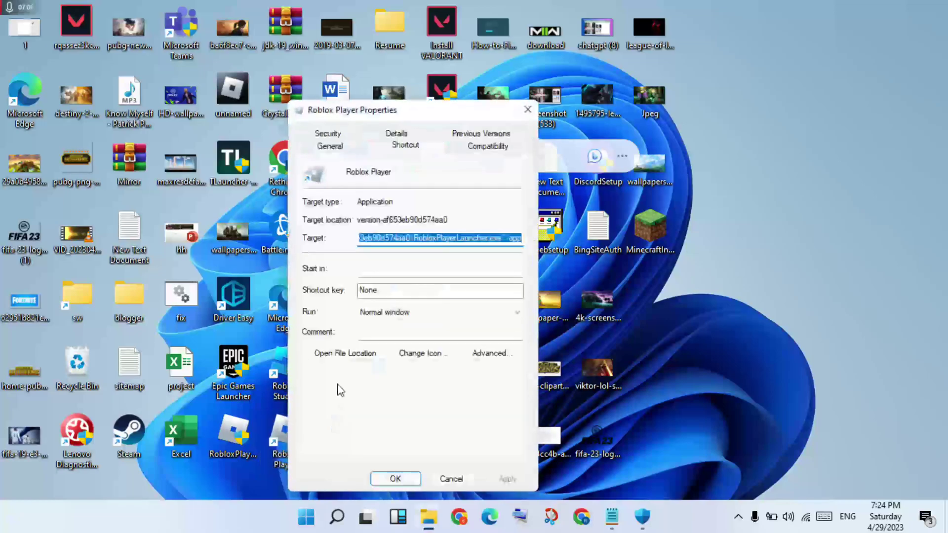
pyautogui.click(486, 147)
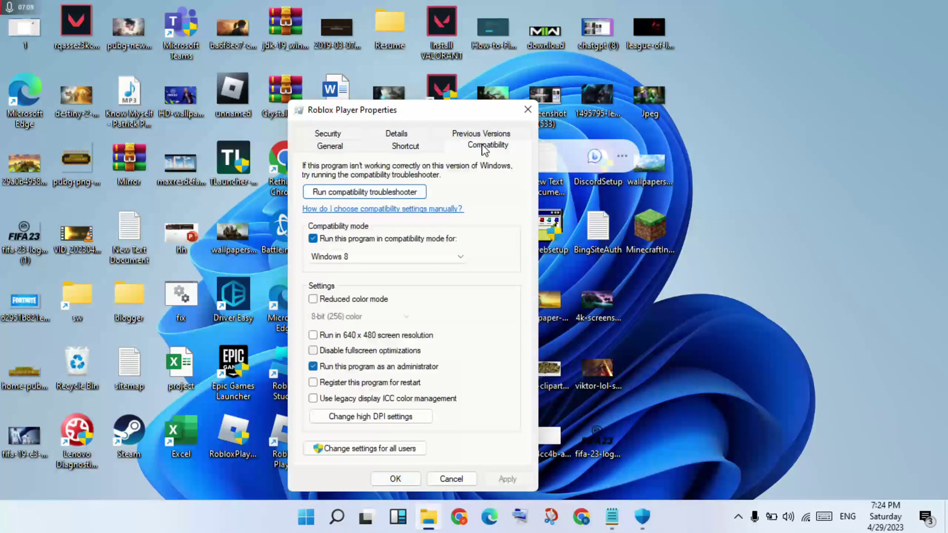